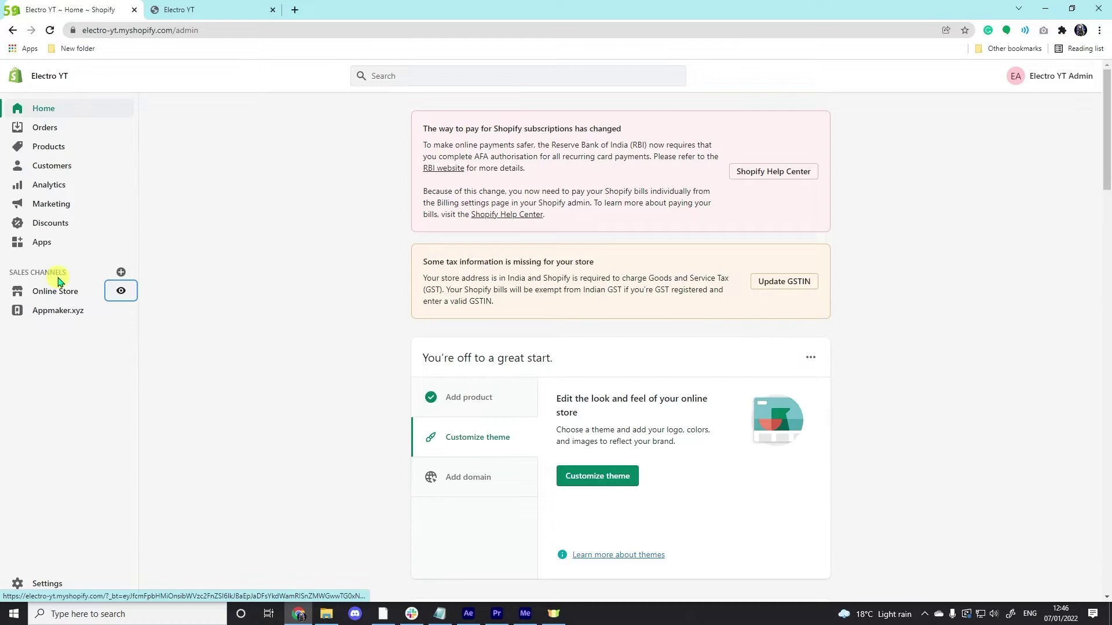
Open Apps in the sidebar, then open the Shopify App Store from 'Customize your store'
click(42, 243)
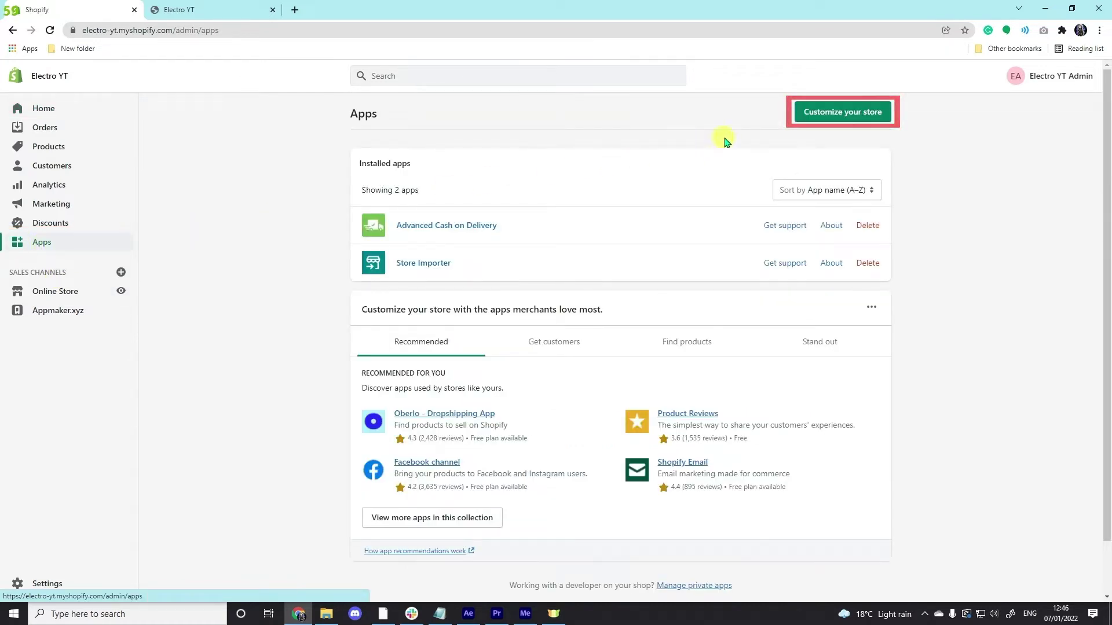
click(836, 118)
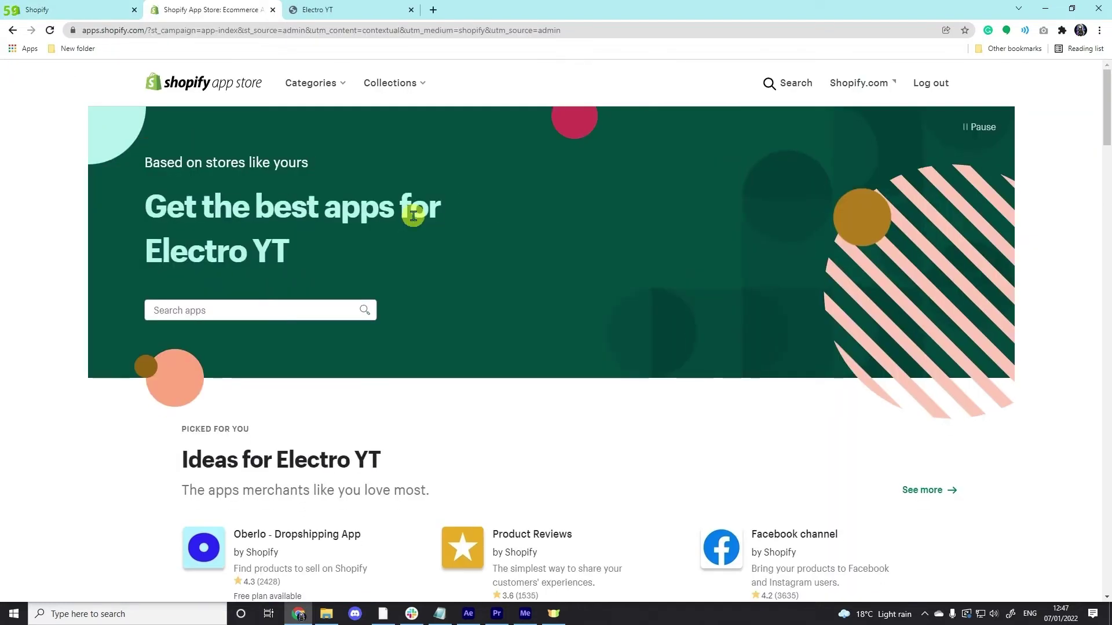
Search the App Store for 'smile' and open the Smile: Rewards & Loyalty listing
click(237, 310)
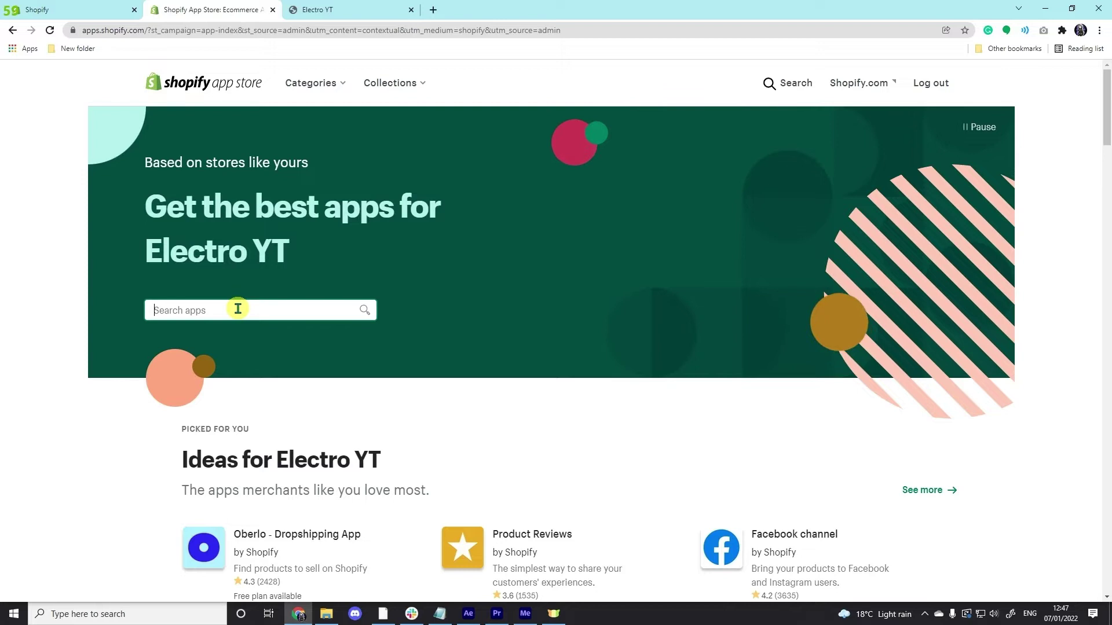
text(smile)
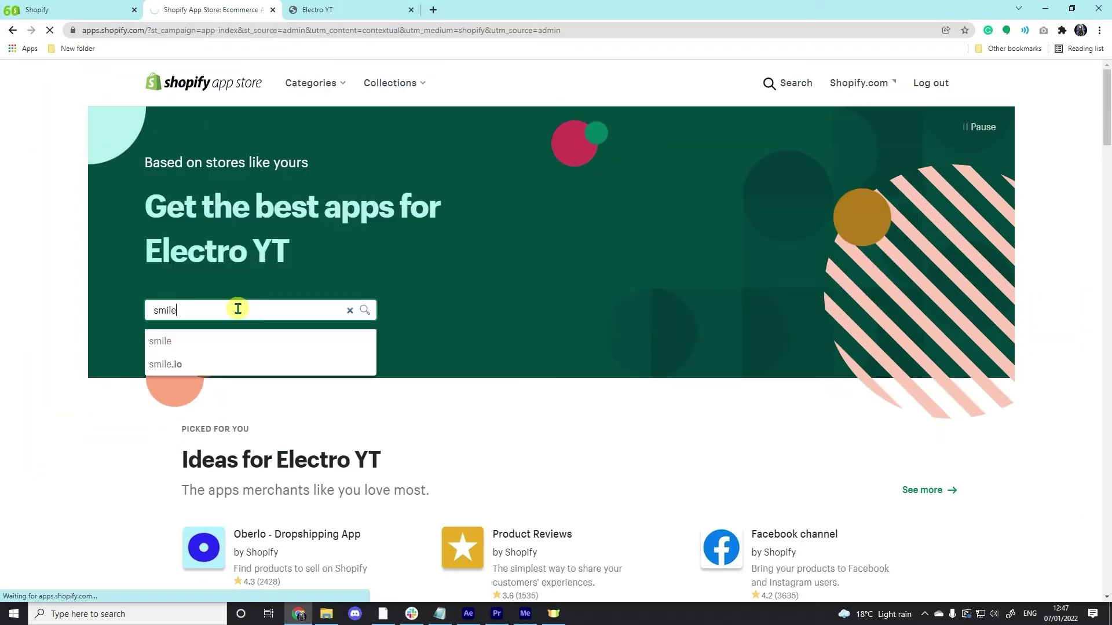
key(Return)
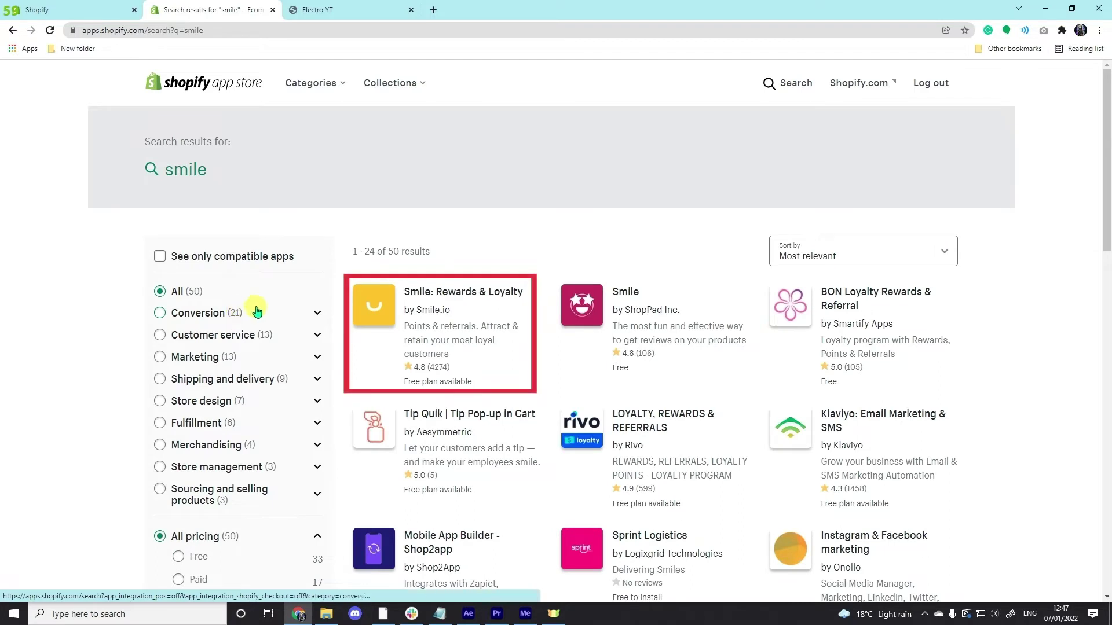
click(380, 306)
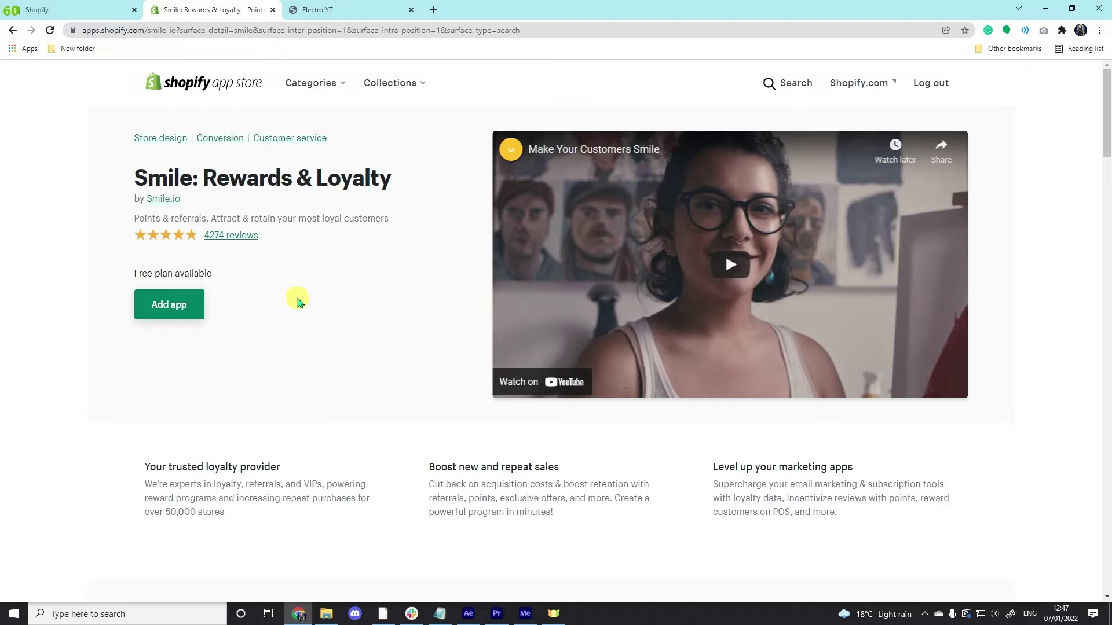
scroll(297, 302, down, 5)
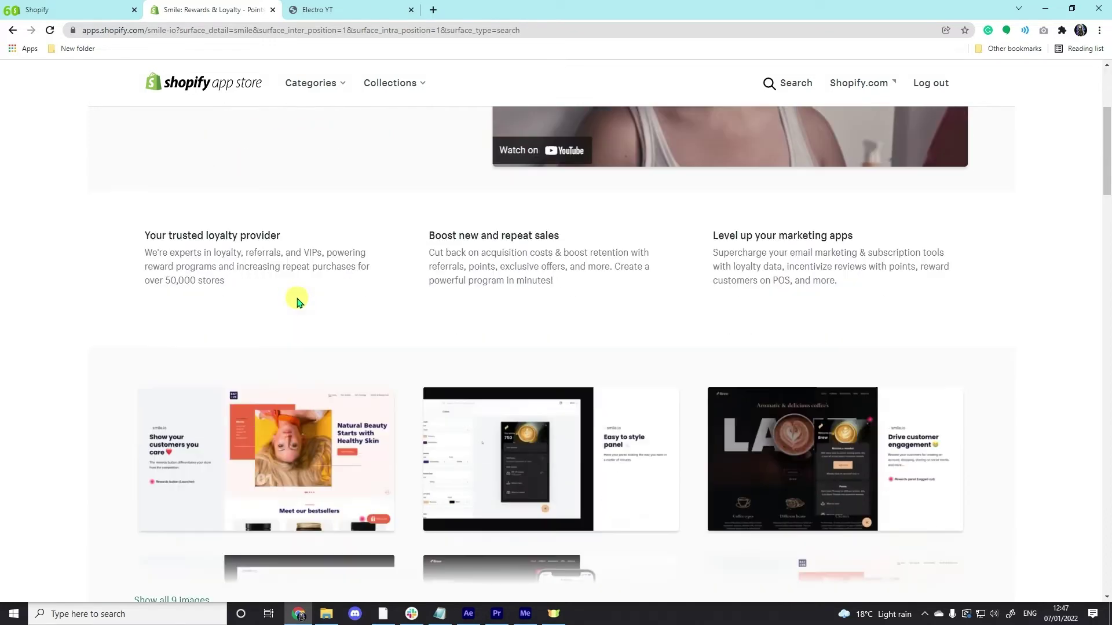
scroll(298, 302, down, 5)
scroll(297, 303, down, 3)
scroll(297, 302, down, 3)
scroll(298, 302, down, 4)
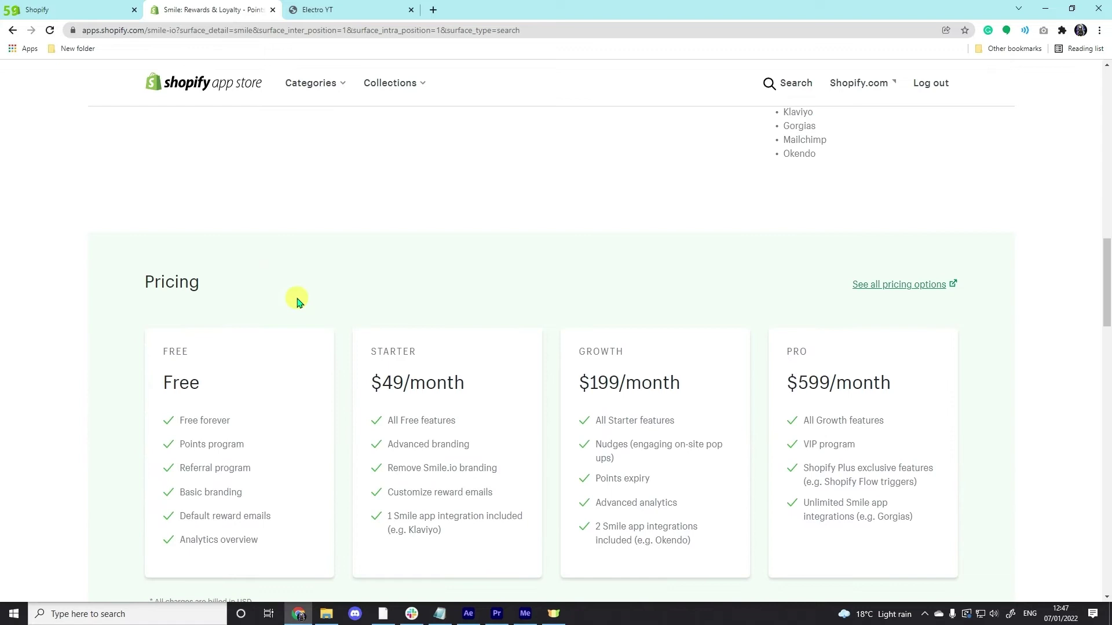
scroll(297, 303, up, 4)
scroll(297, 302, up, 1)
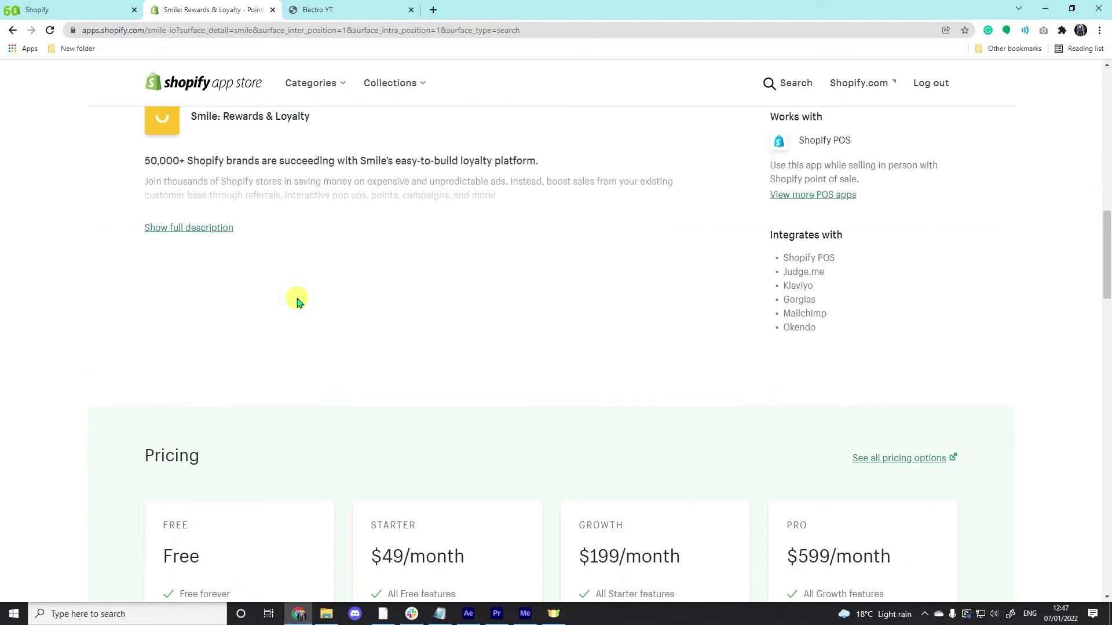
scroll(297, 303, up, 4)
scroll(297, 302, up, 3)
scroll(297, 302, up, 5)
scroll(297, 303, up, 1)
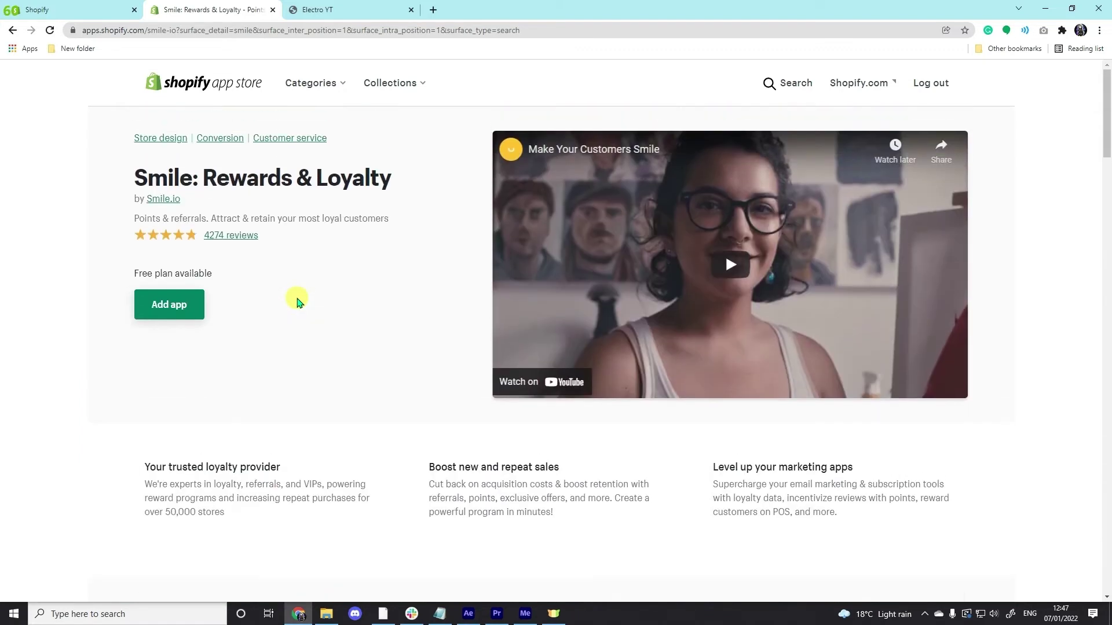
Add the Smile app and approve its installation on the Electro YT store
click(169, 305)
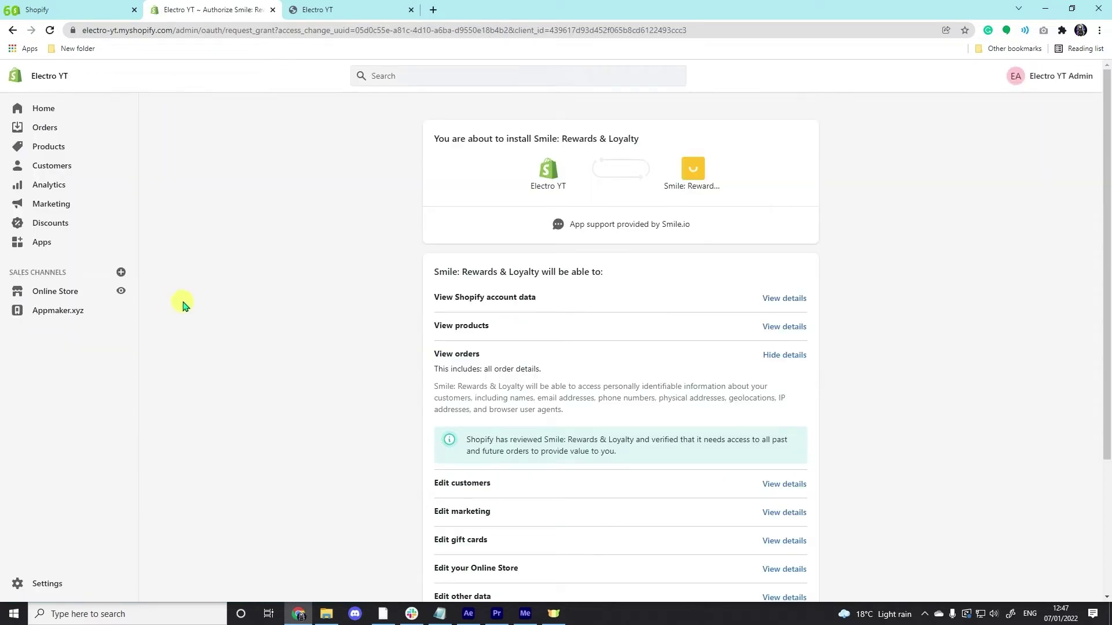
scroll(385, 344, down, 5)
scroll(530, 382, down, 1)
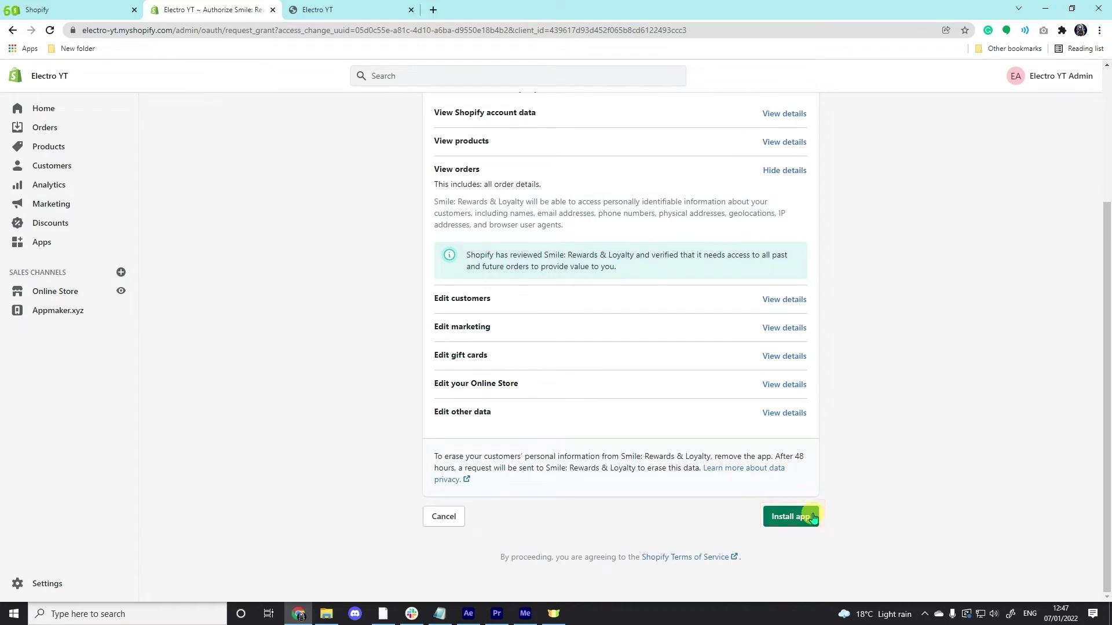
click(791, 516)
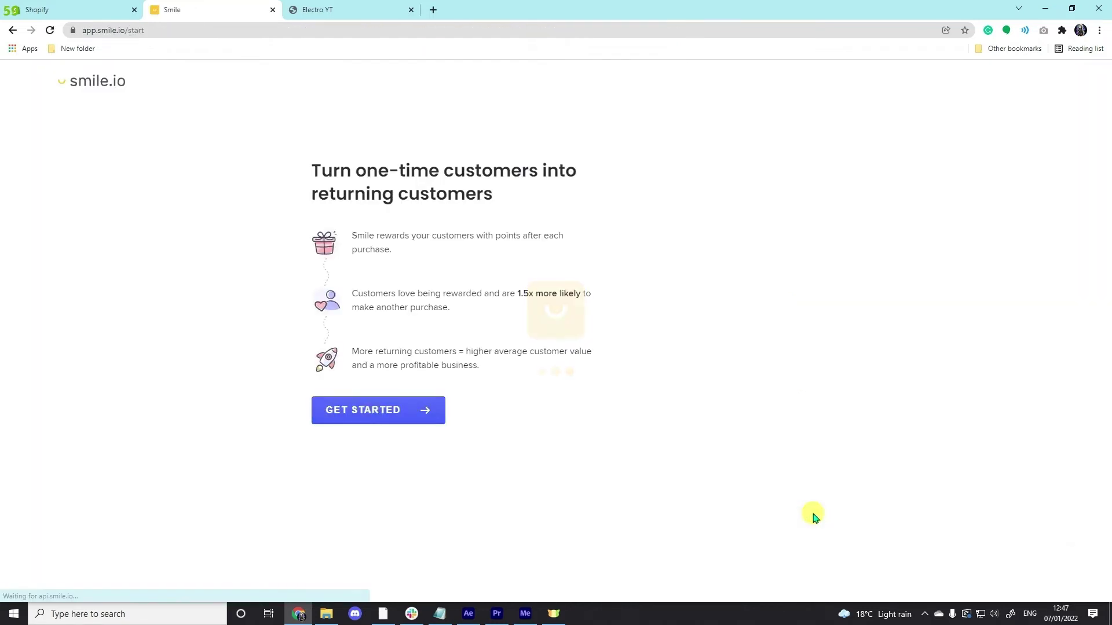
Start Smile setup and create the account with a new password
click(374, 411)
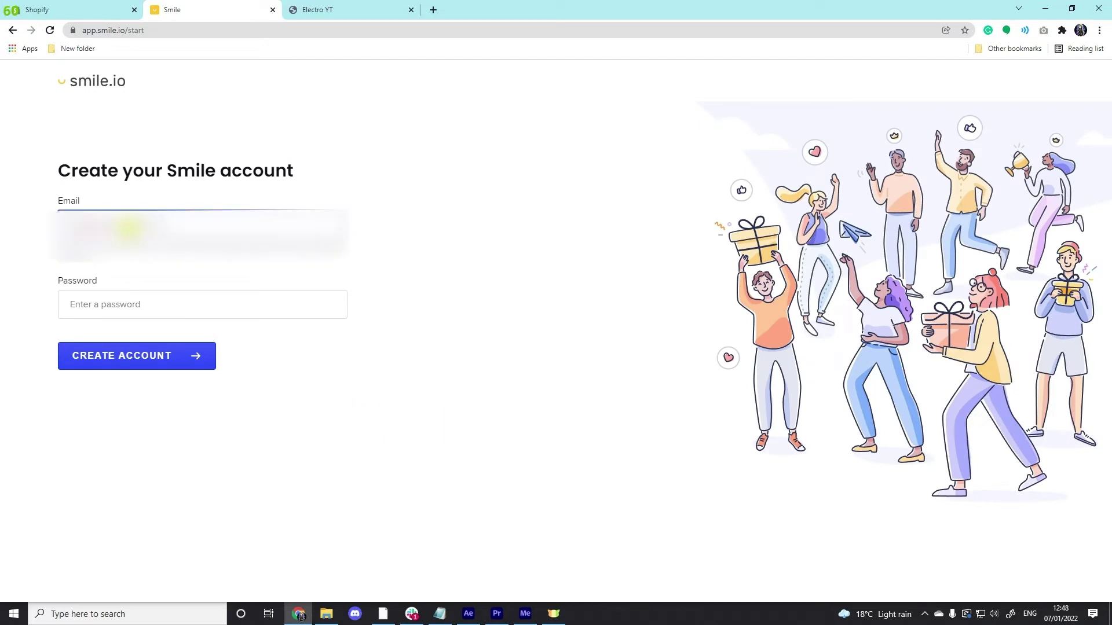
click(117, 304)
text(a)
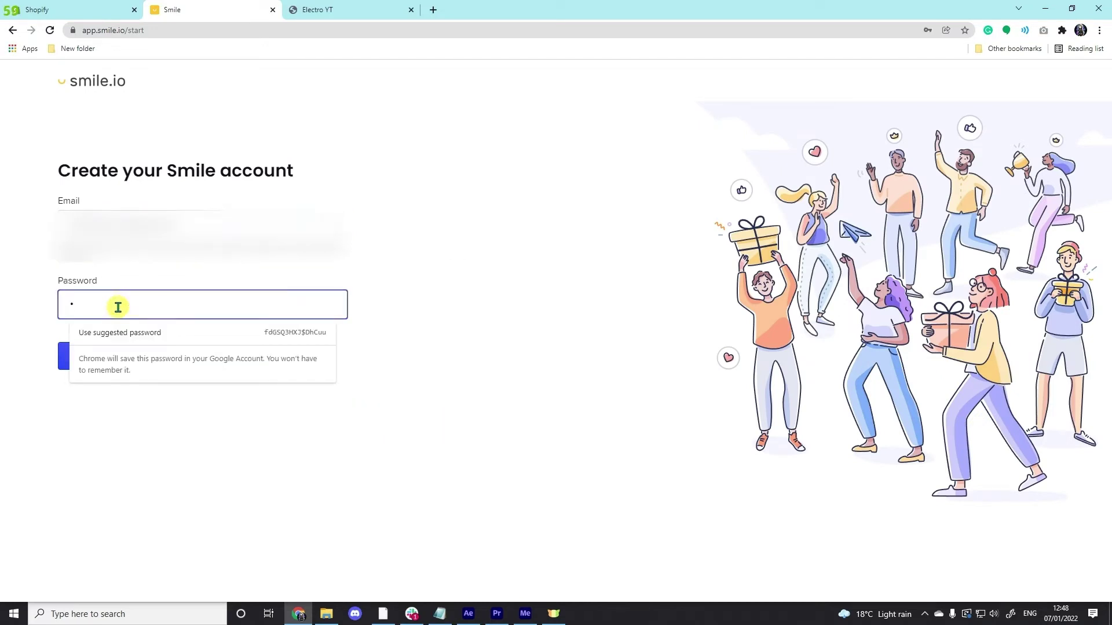
text(aa)
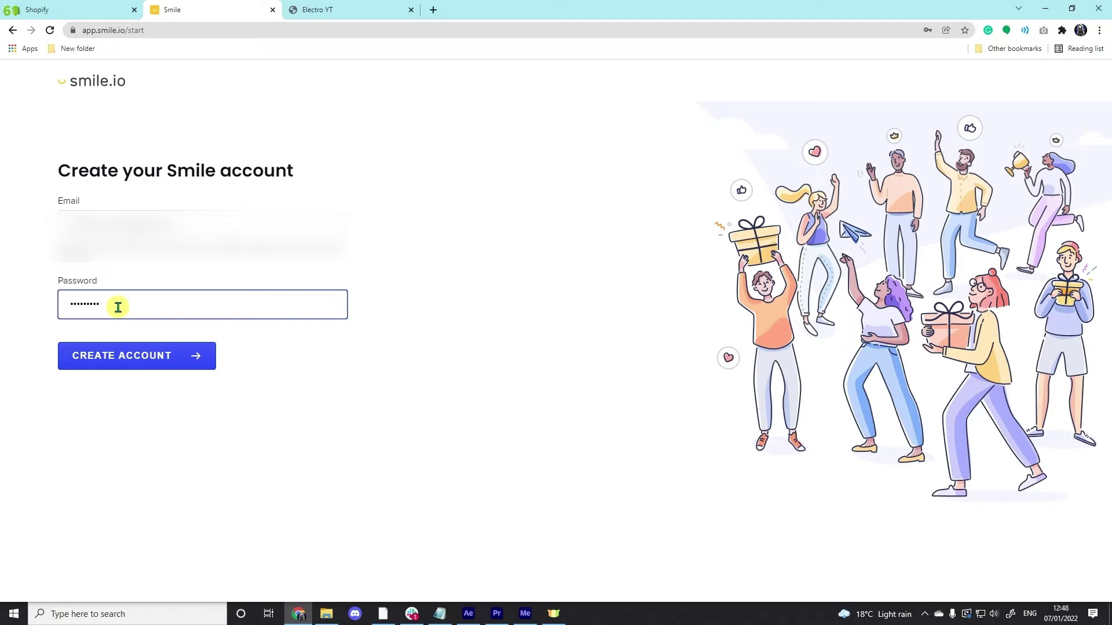
click(133, 359)
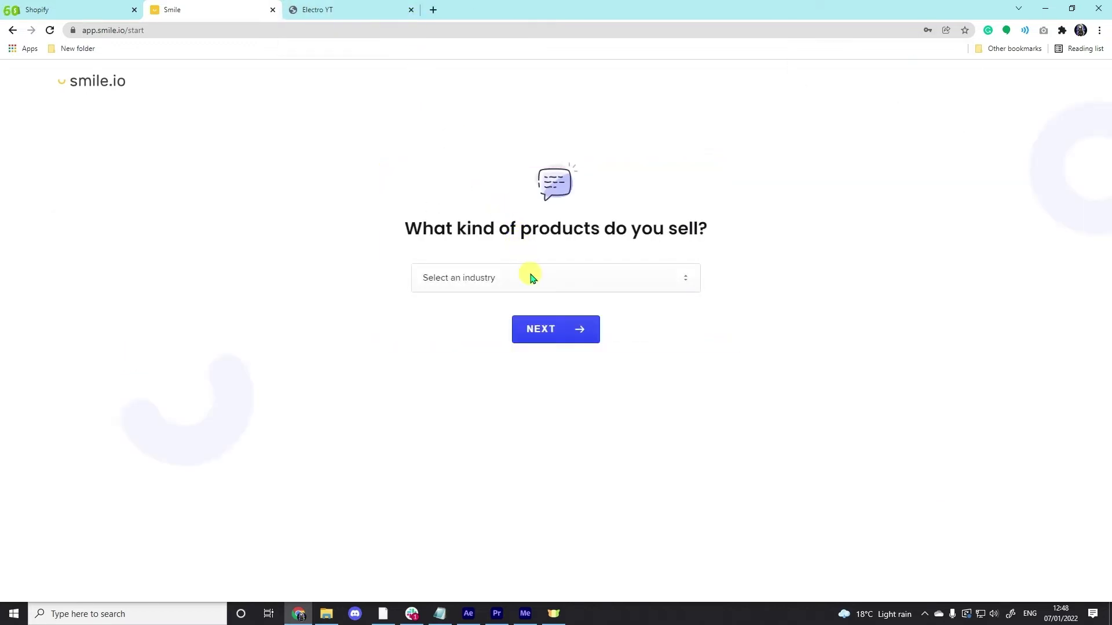
Choose Electronics as the store's industry in Smile onboarding
click(529, 278)
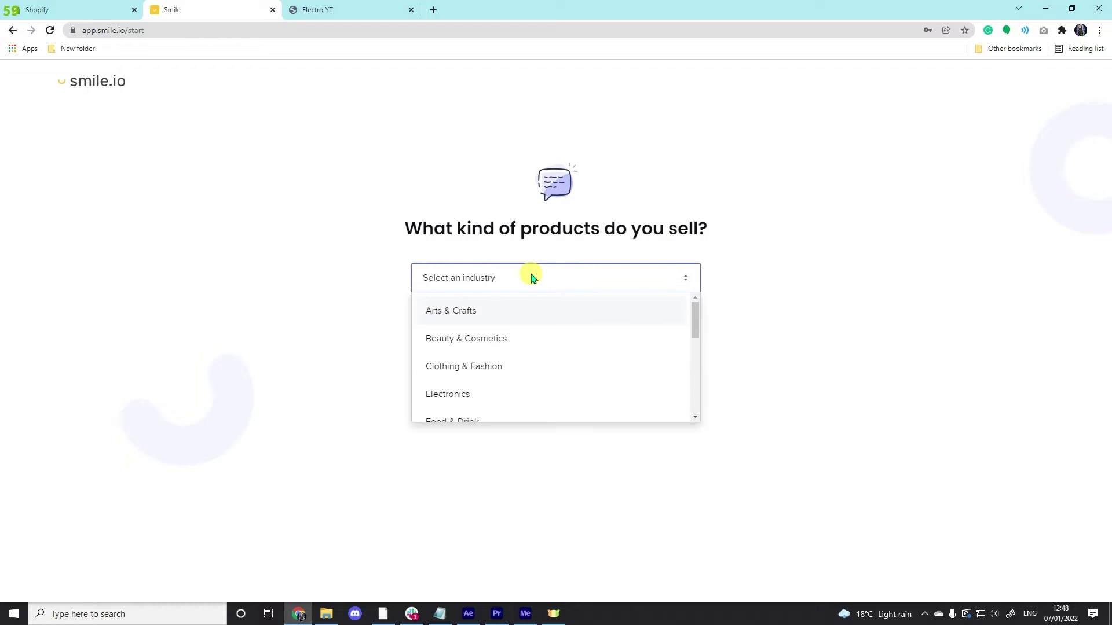
click(464, 399)
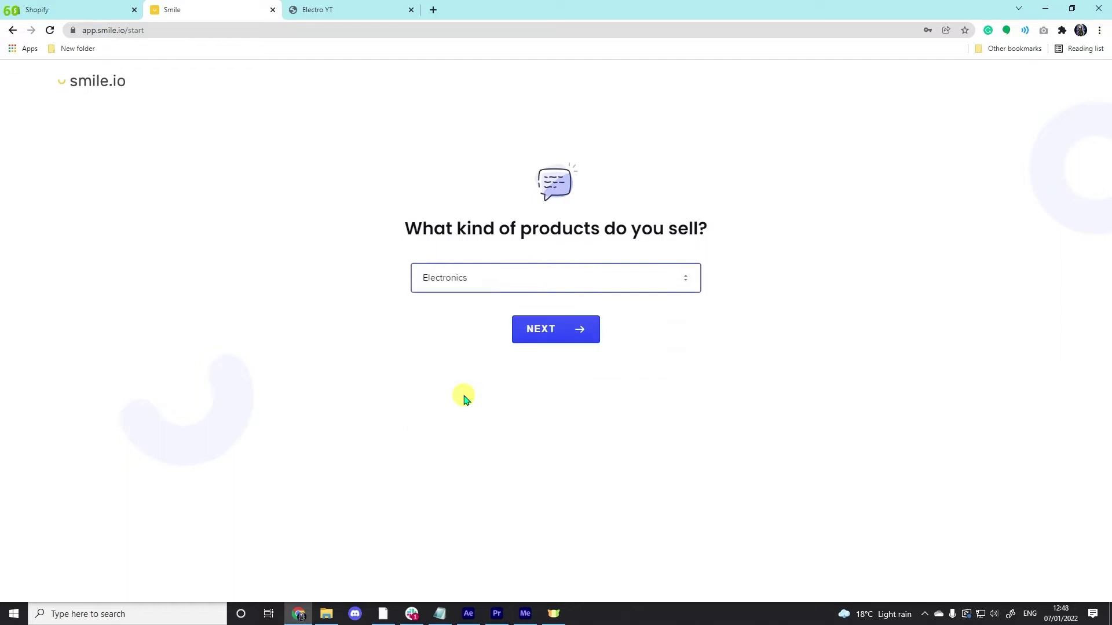
click(556, 331)
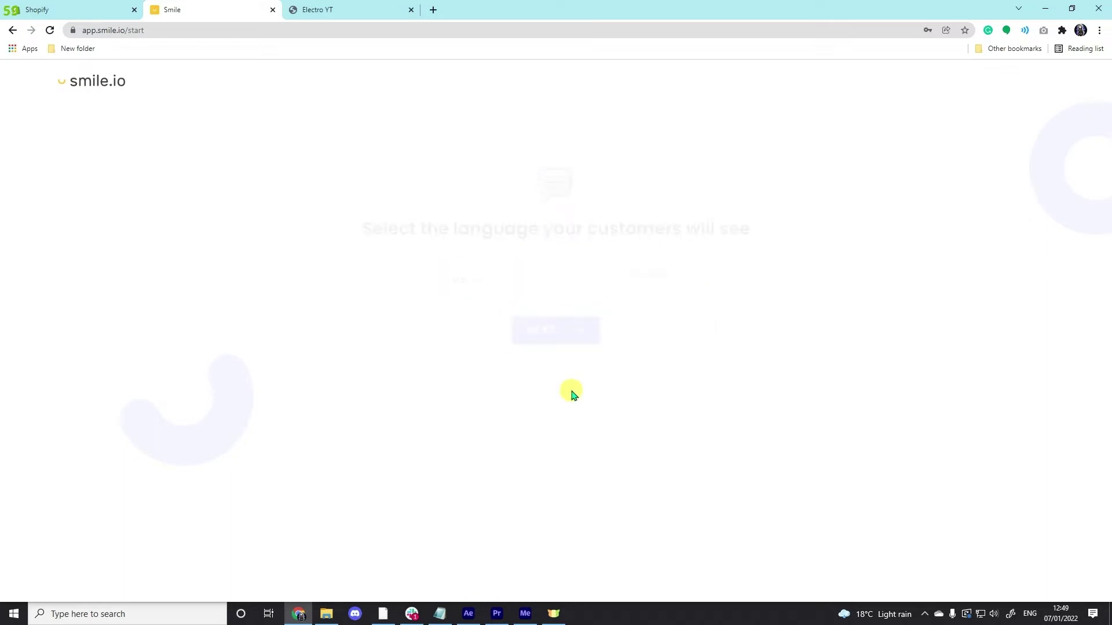
Keep English (US) as the customer language and reach the Launcher step
click(545, 279)
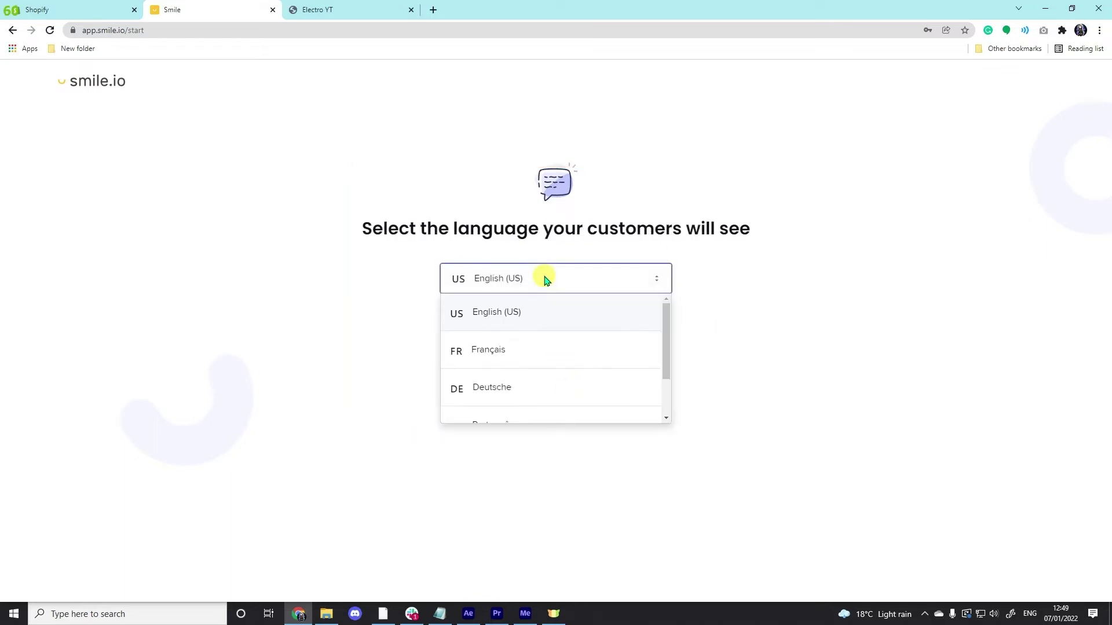
click(545, 279)
click(559, 331)
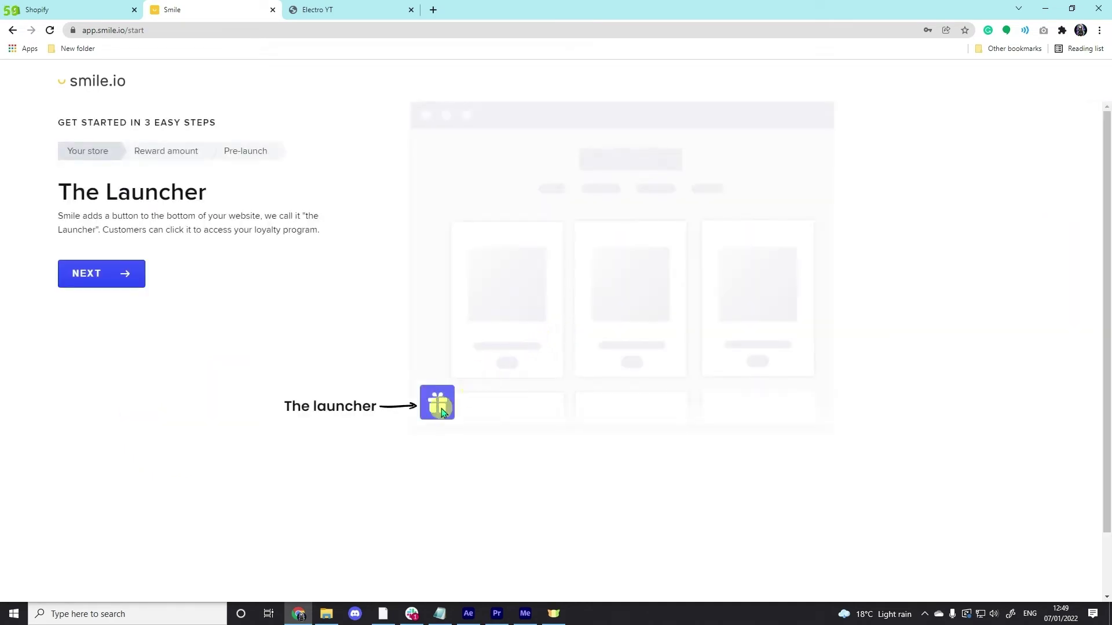
Name the loyalty program ELECTRO and give it an orange (#ffc6ac) brand colour
click(101, 272)
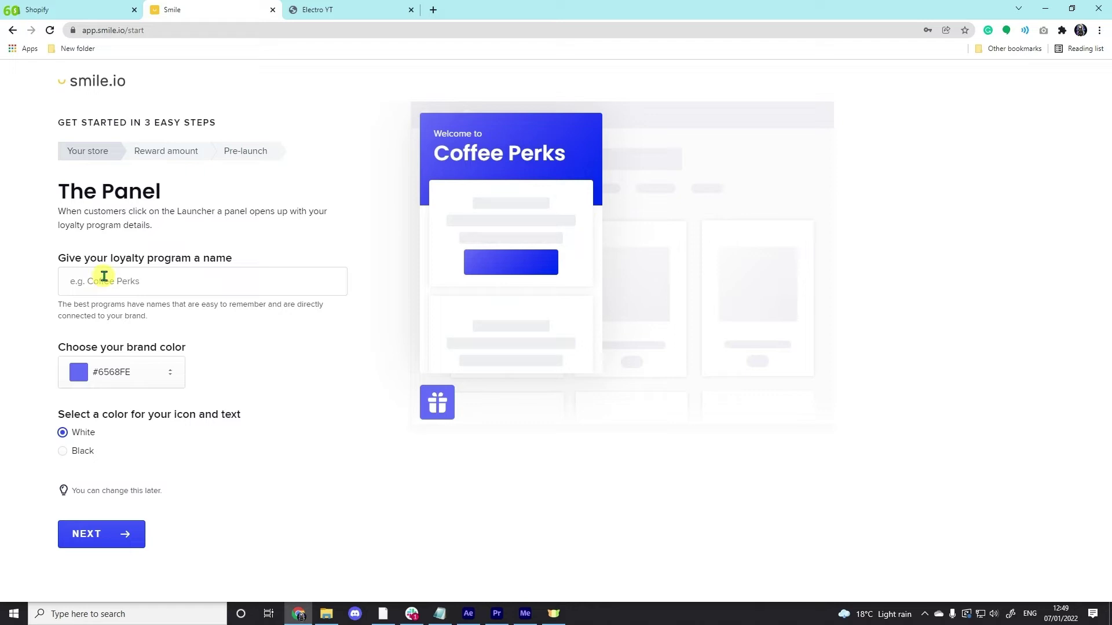
click(120, 283)
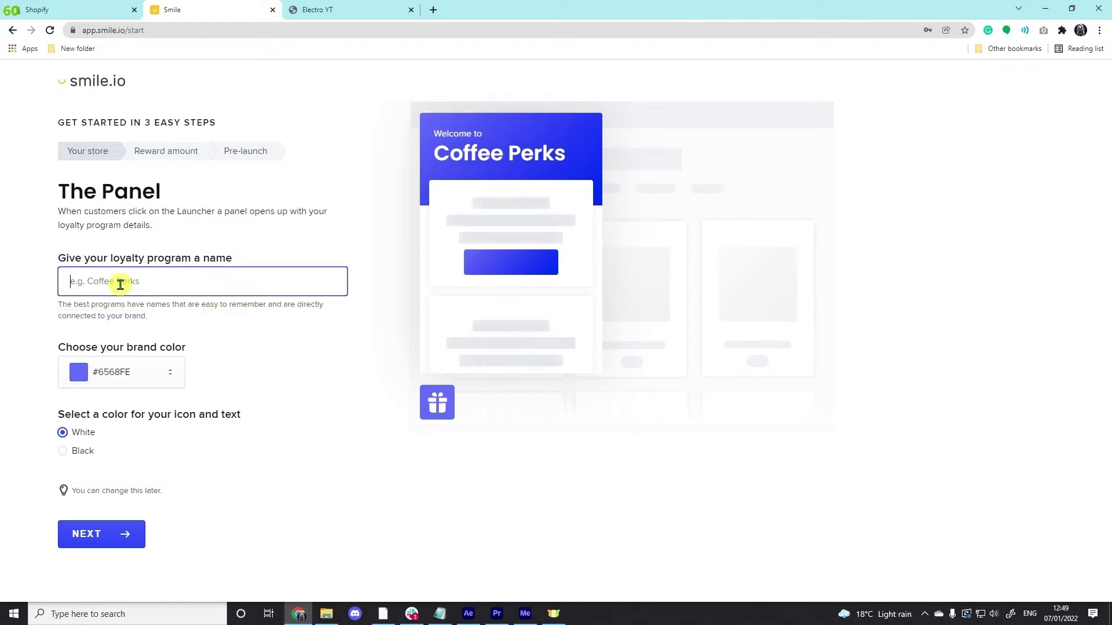
text(ELECTRO)
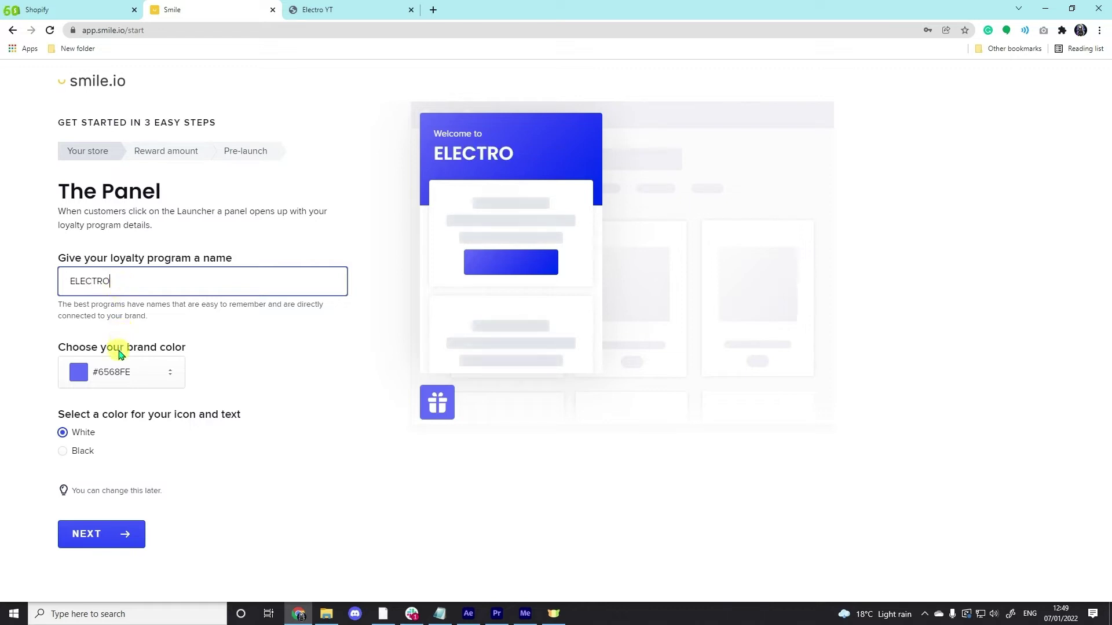
click(78, 373)
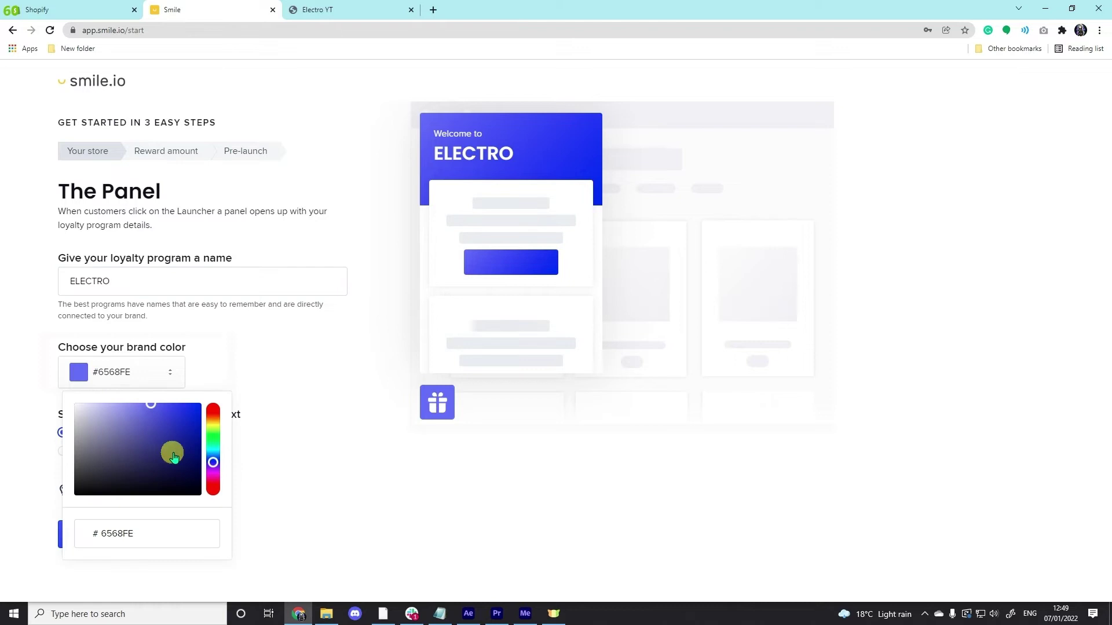
drag(213, 461, 214, 408)
click(87, 416)
click(63, 452)
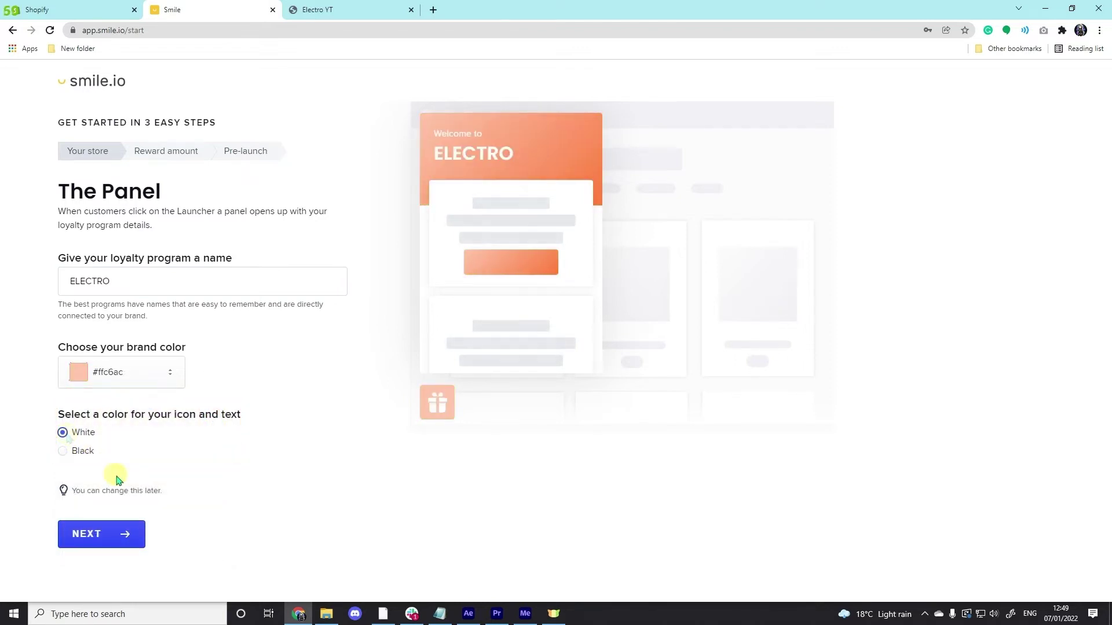
click(138, 543)
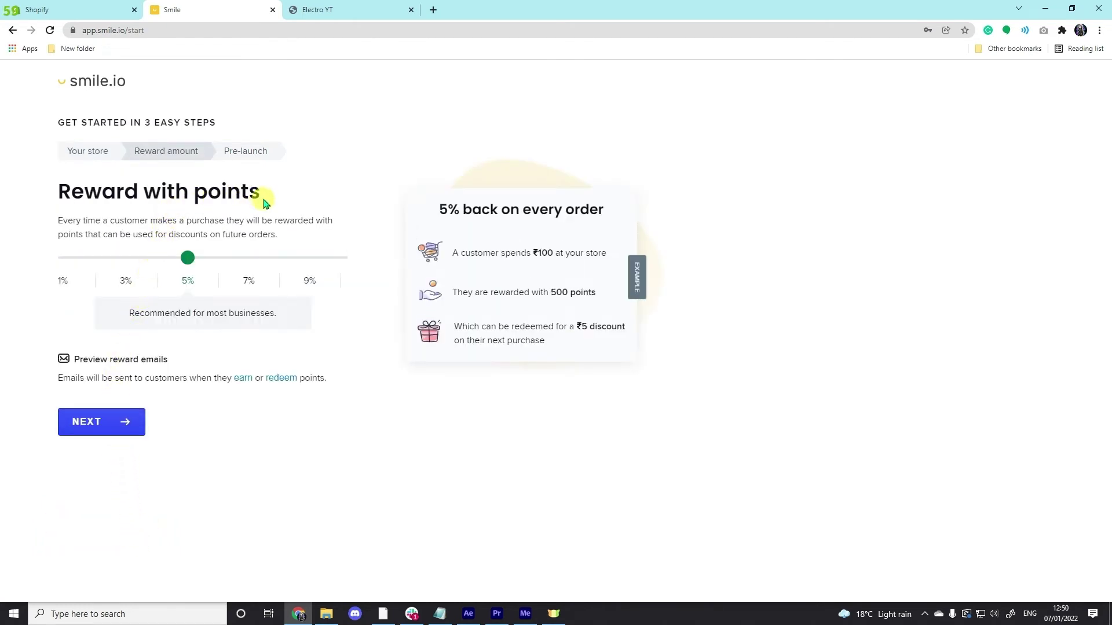
Set the purchase reward to 5% back in points and launch the ELECTRO program
drag(187, 259, 310, 259)
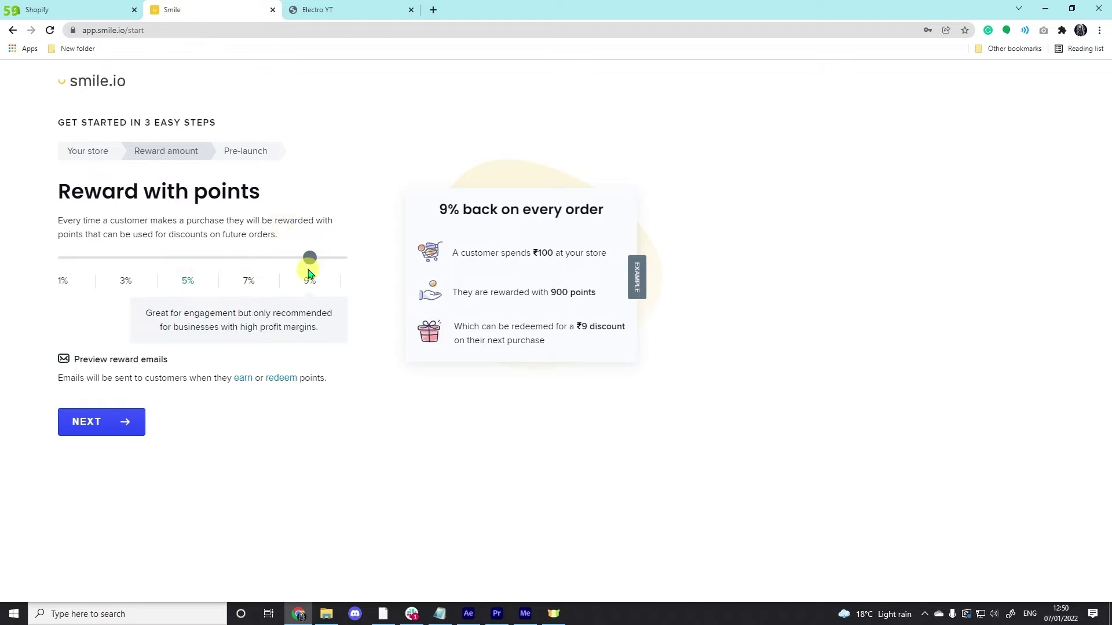
click(187, 259)
click(122, 421)
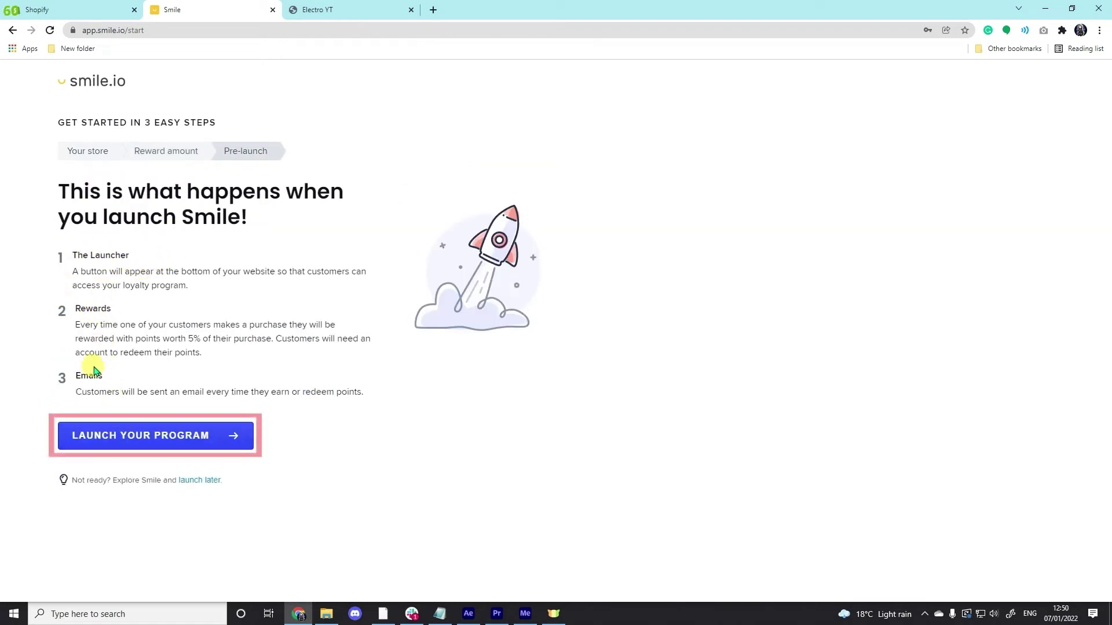
click(138, 439)
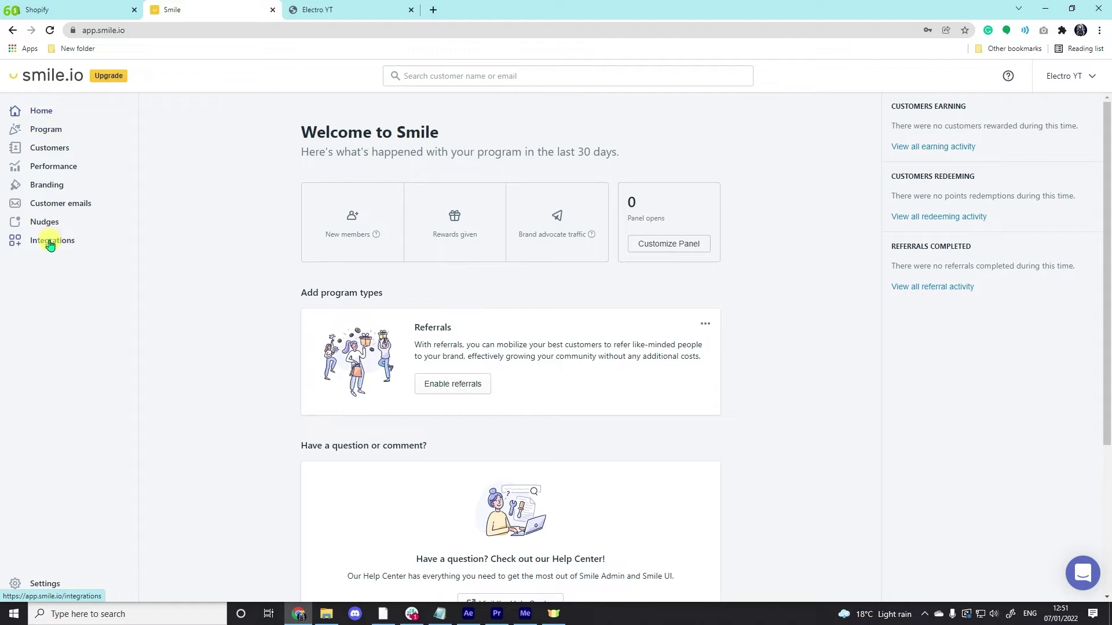
In Program settings, review all ways to earn and addable options, then ways to redeem
click(46, 130)
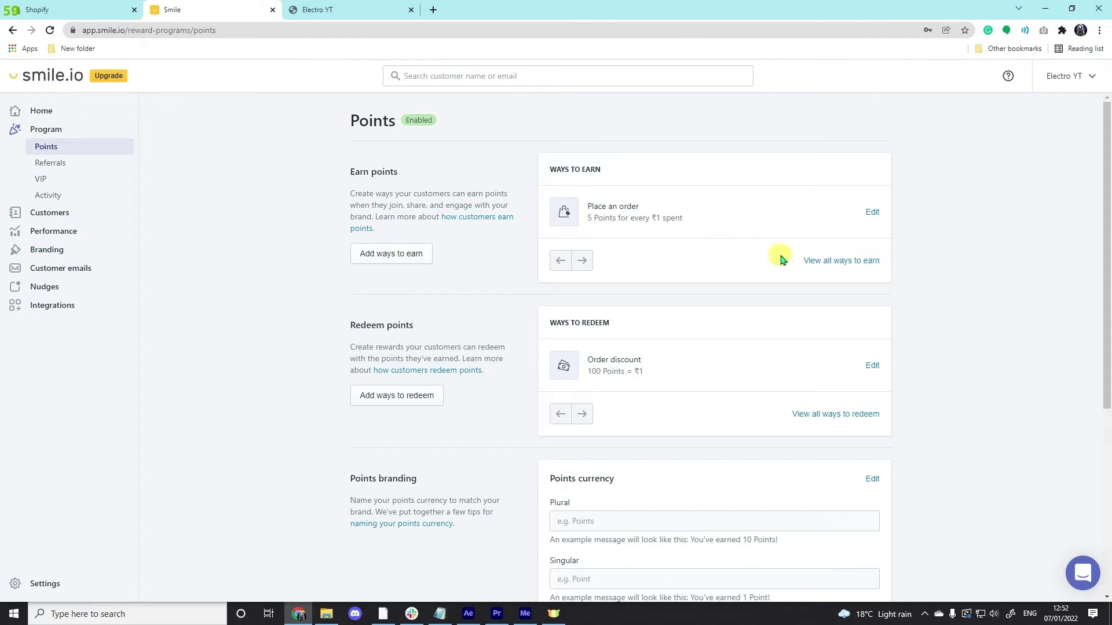
click(824, 262)
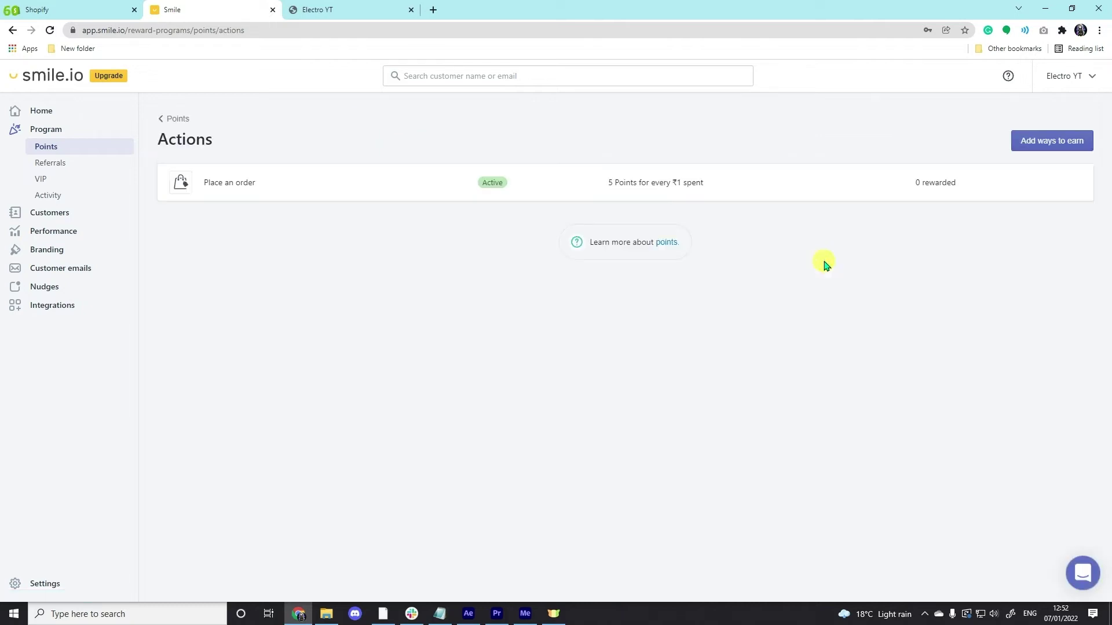
click(1043, 144)
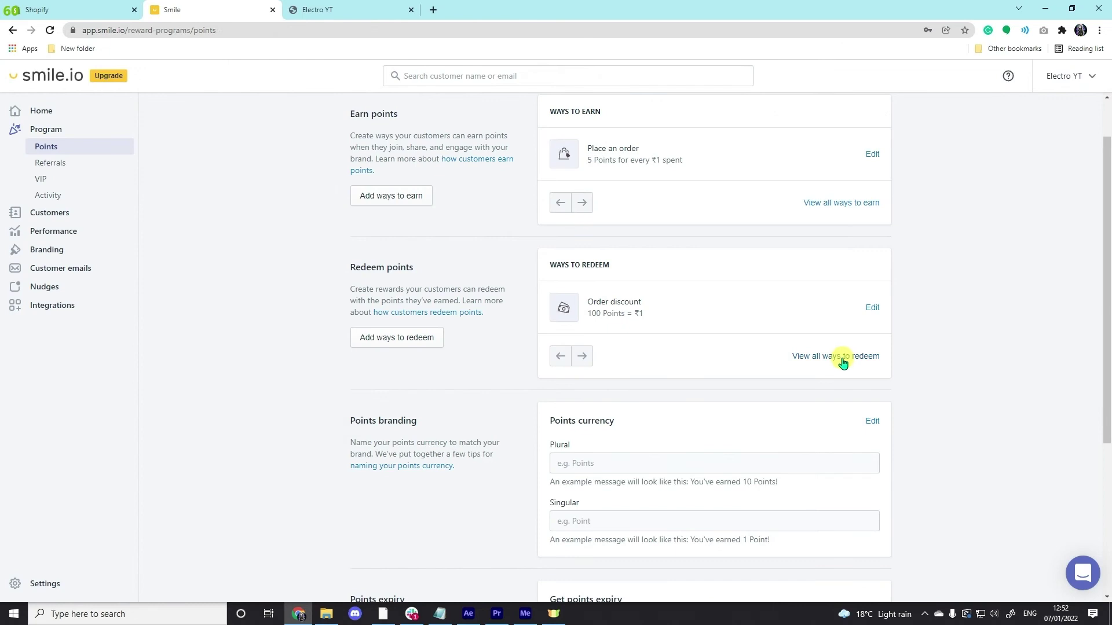
click(841, 361)
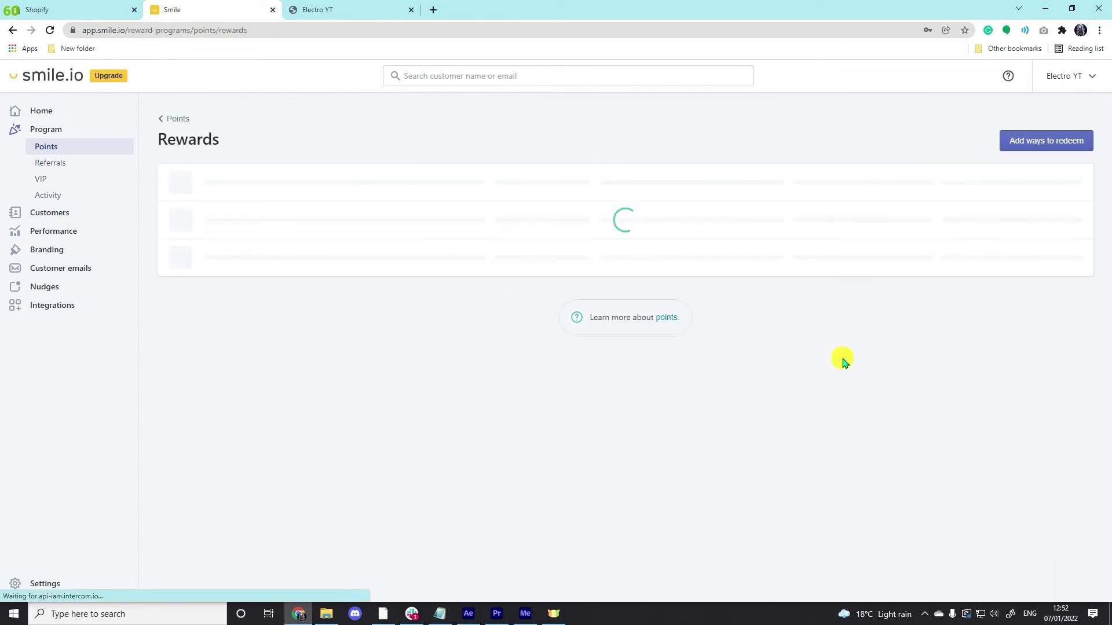
Check addable redemption rewards, then enter currency names Electric (plural) and Points (singular)
click(1008, 145)
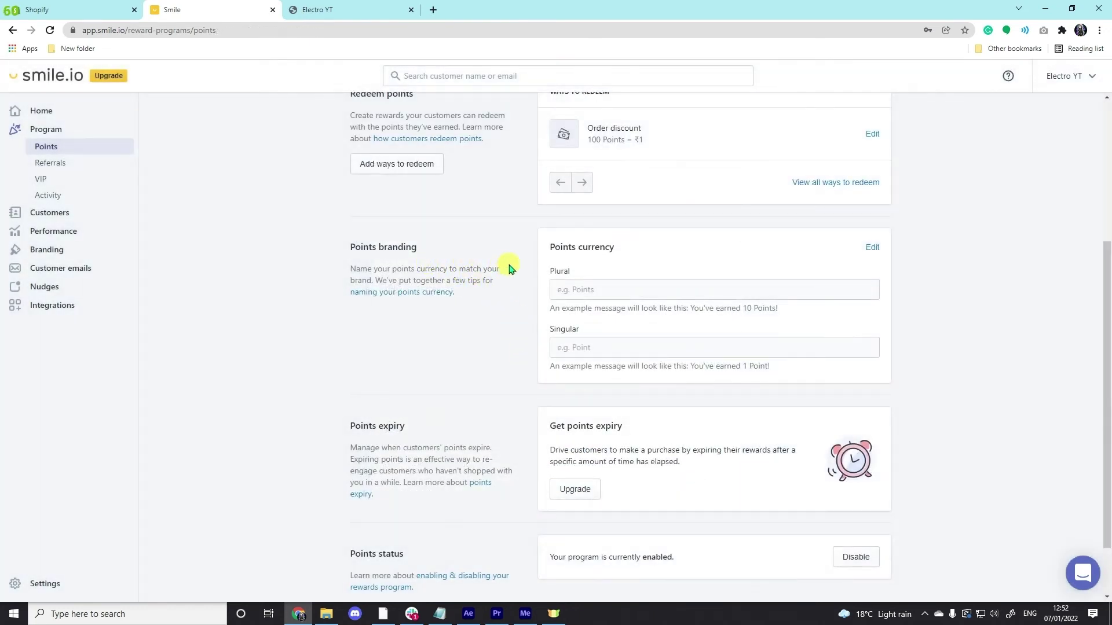
click(877, 252)
click(643, 289)
text(Electric)
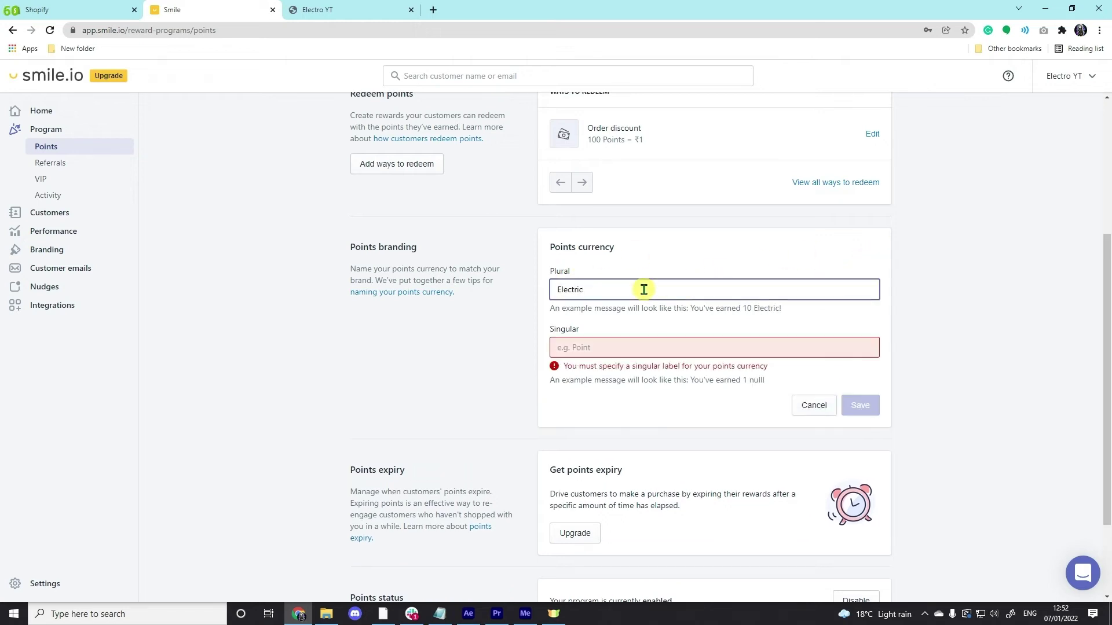
click(603, 348)
text(Points)
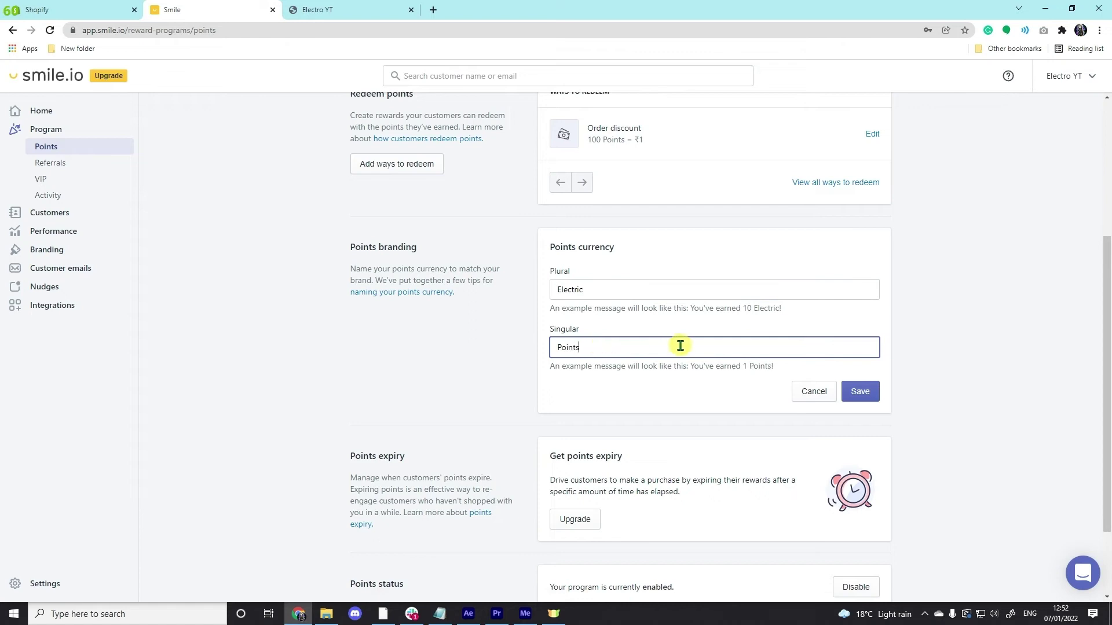
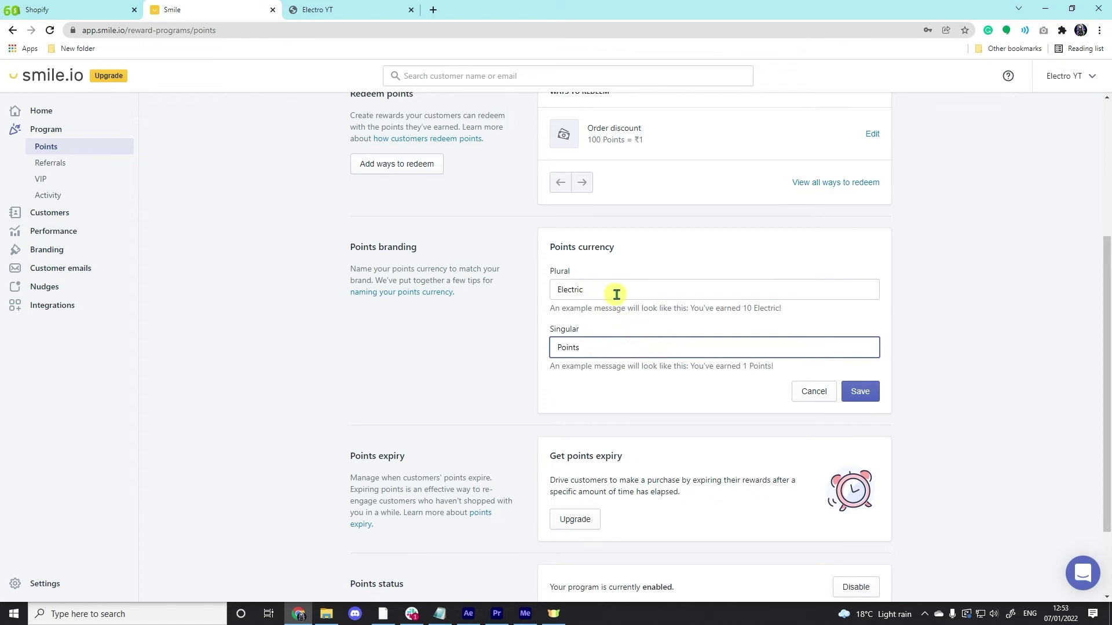
Save the Electric points currency name and toggle the points program off and back on
click(860, 391)
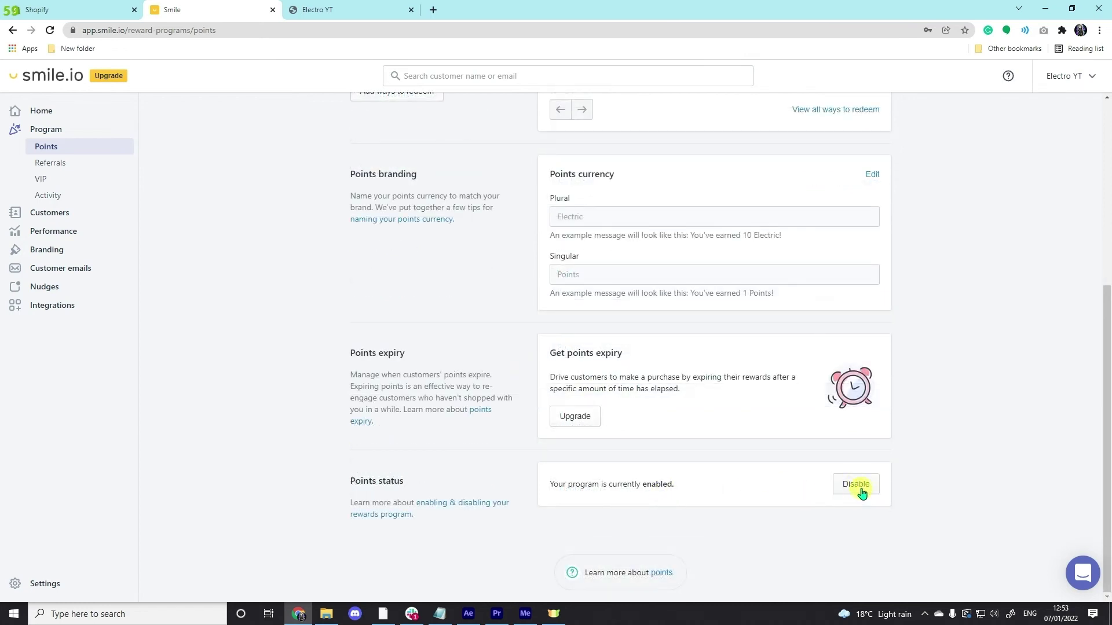
click(863, 492)
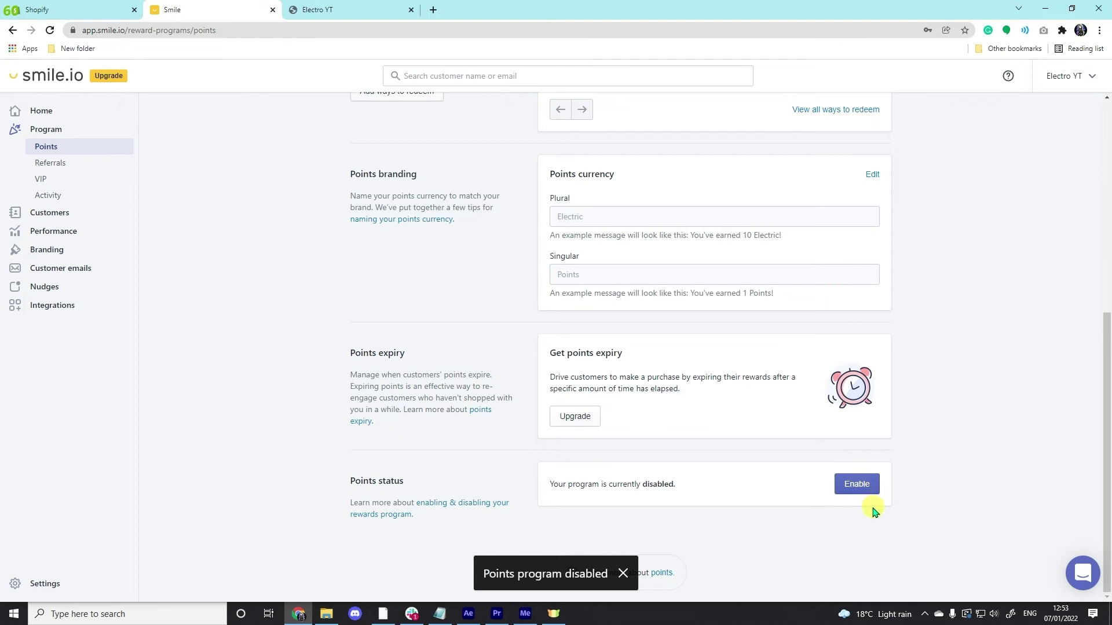
click(857, 491)
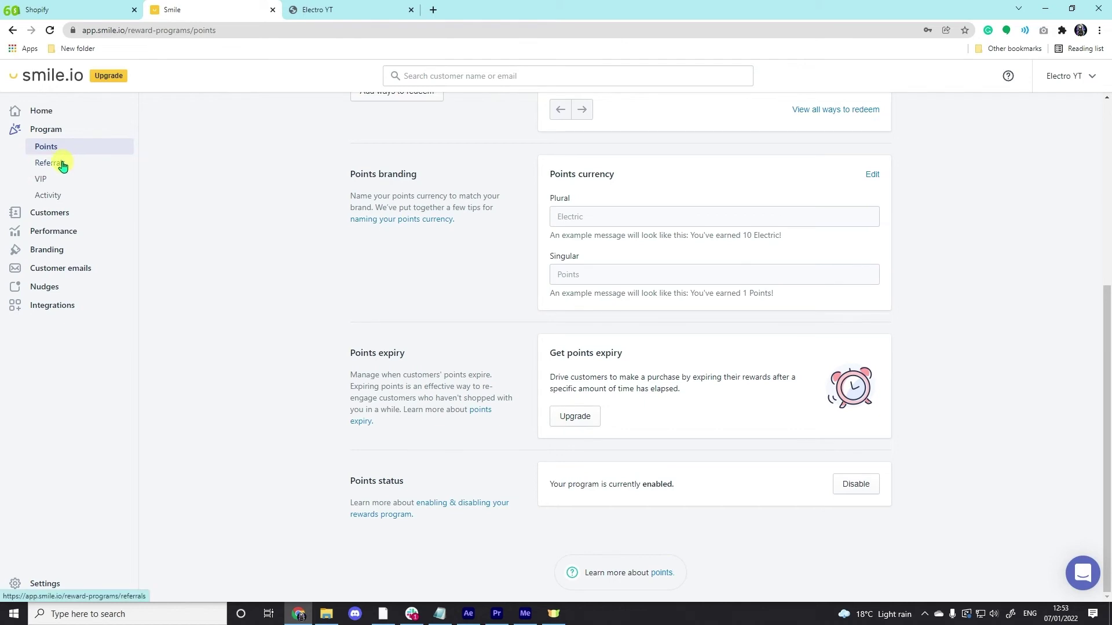
Enable the referrals program from the Referrals page after expanding Social settings
click(60, 165)
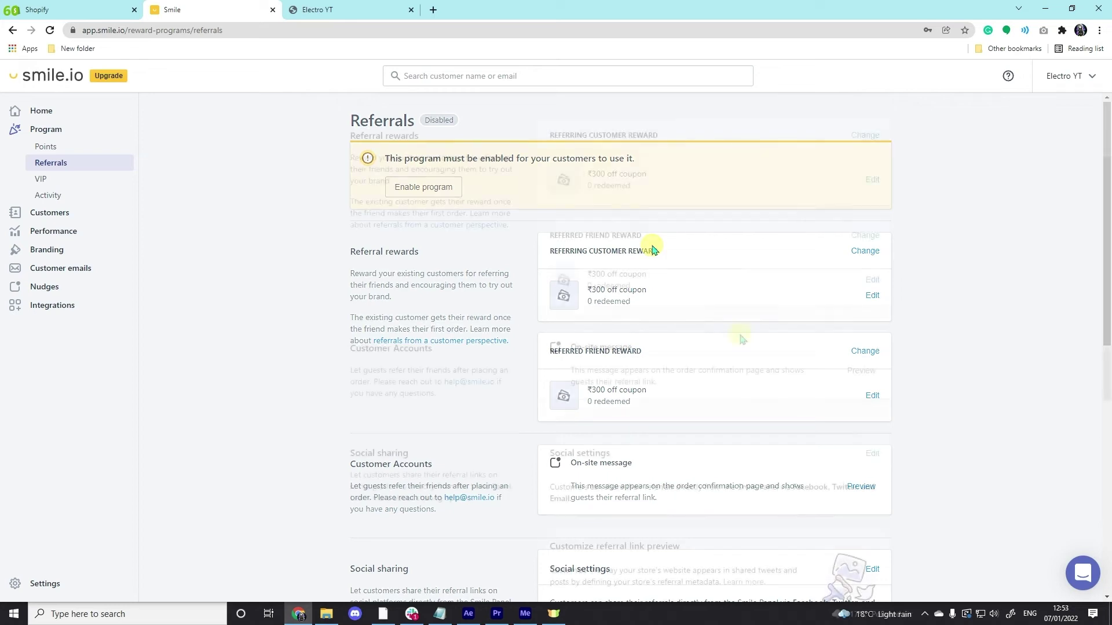
scroll(653, 251, down, 3)
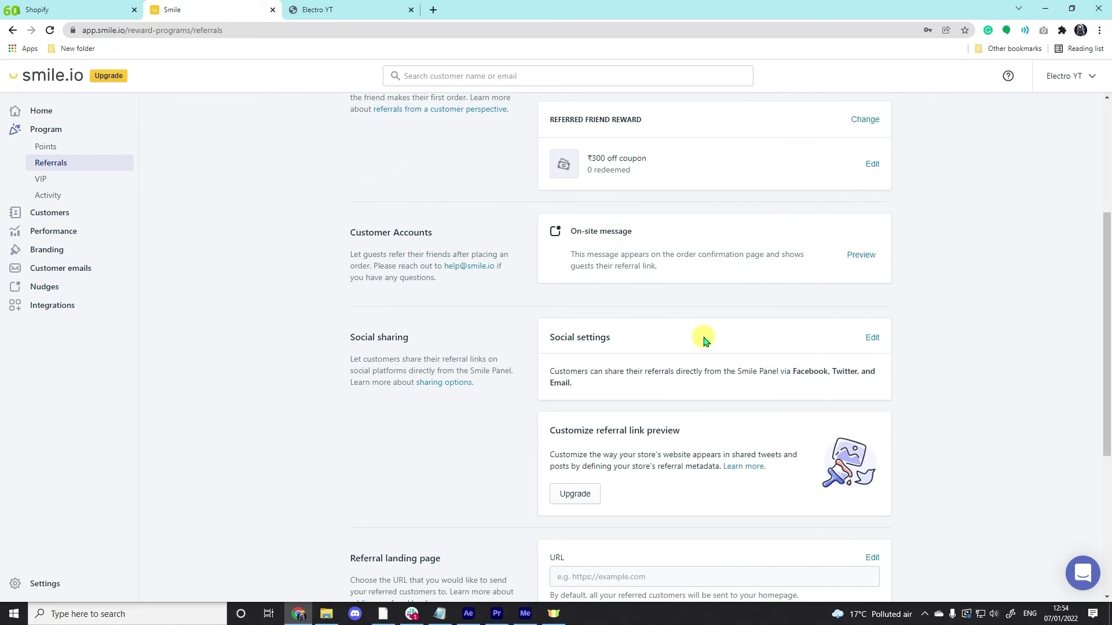
click(872, 336)
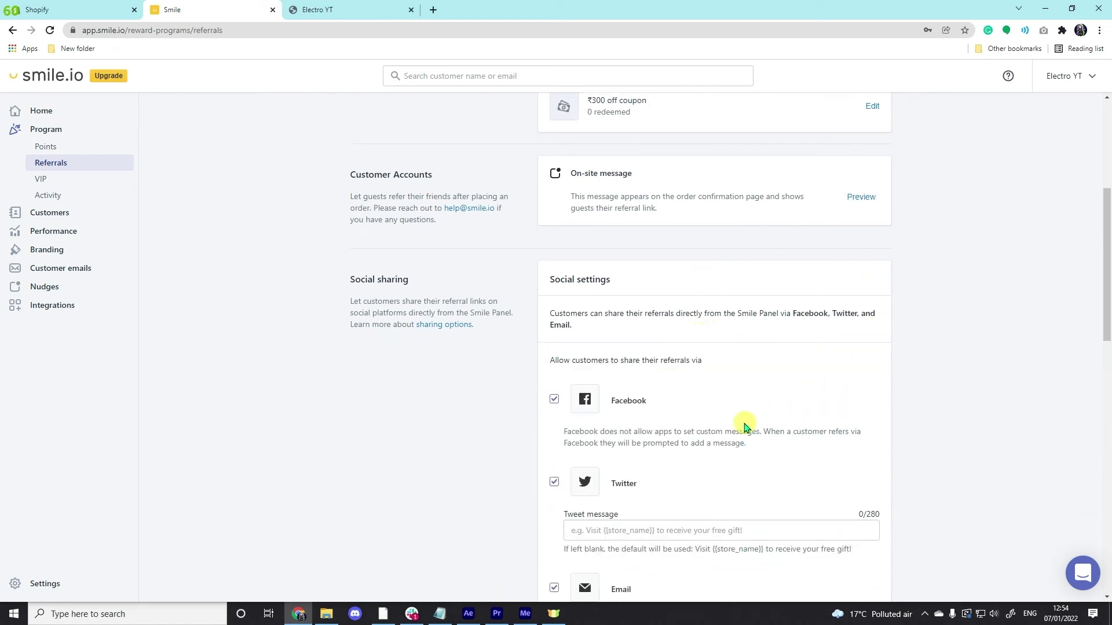
scroll(698, 407, down, 2)
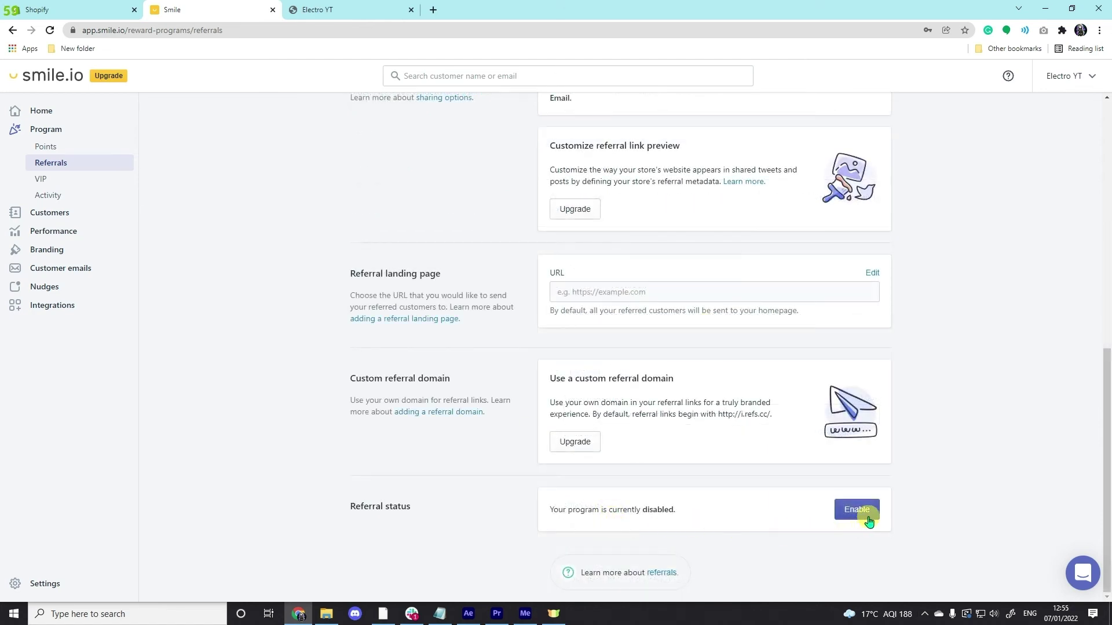
click(857, 510)
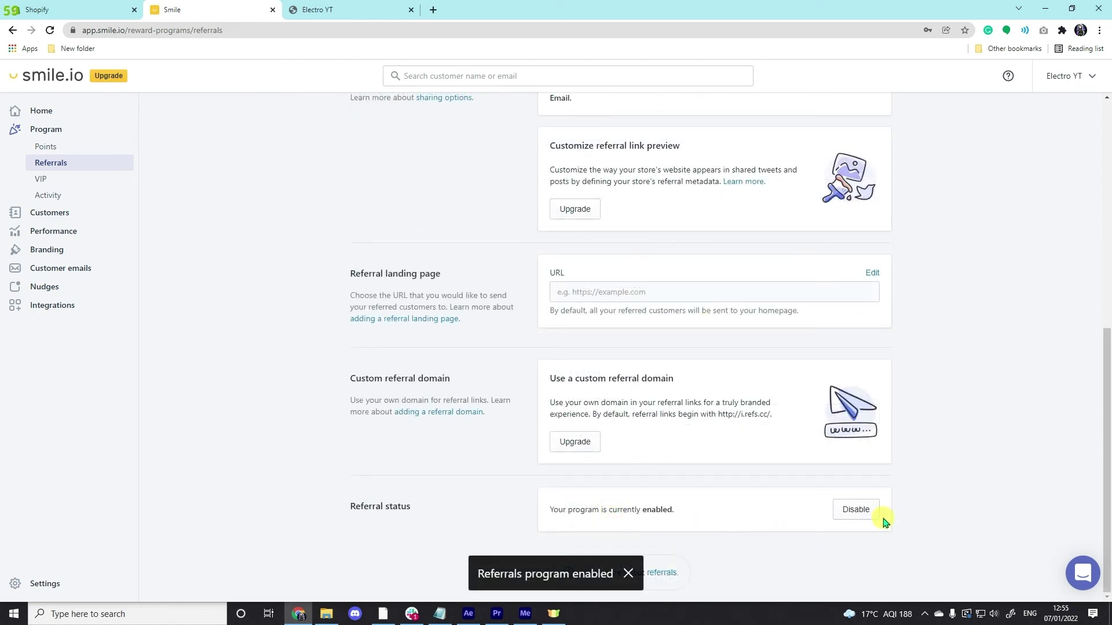
Go from the Performance overview to the Branding theme page with its rewards preview
click(53, 230)
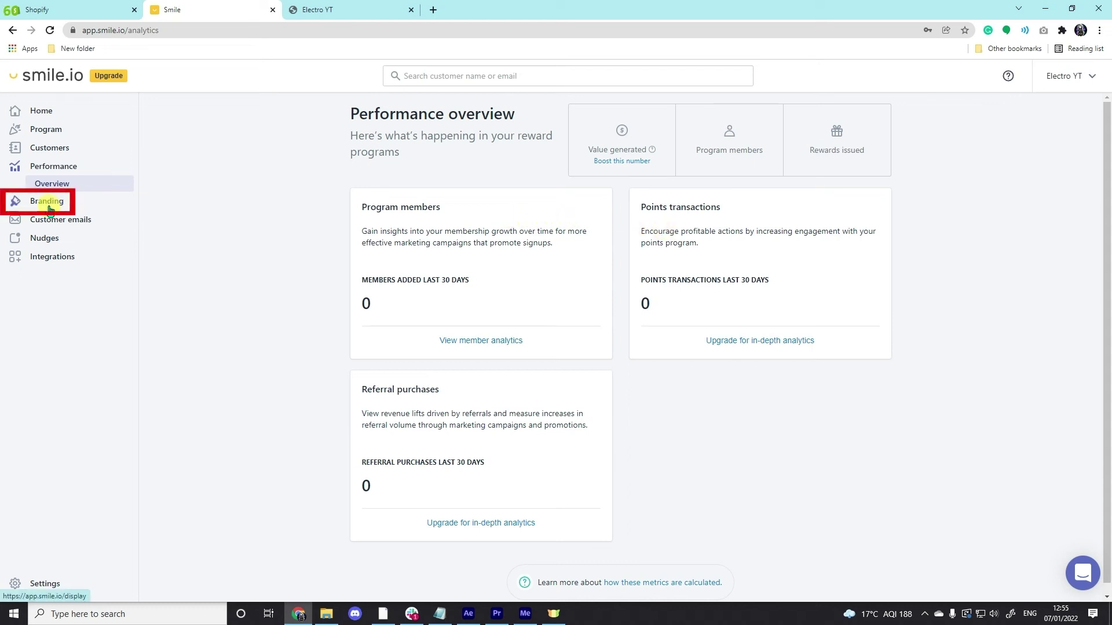
click(48, 201)
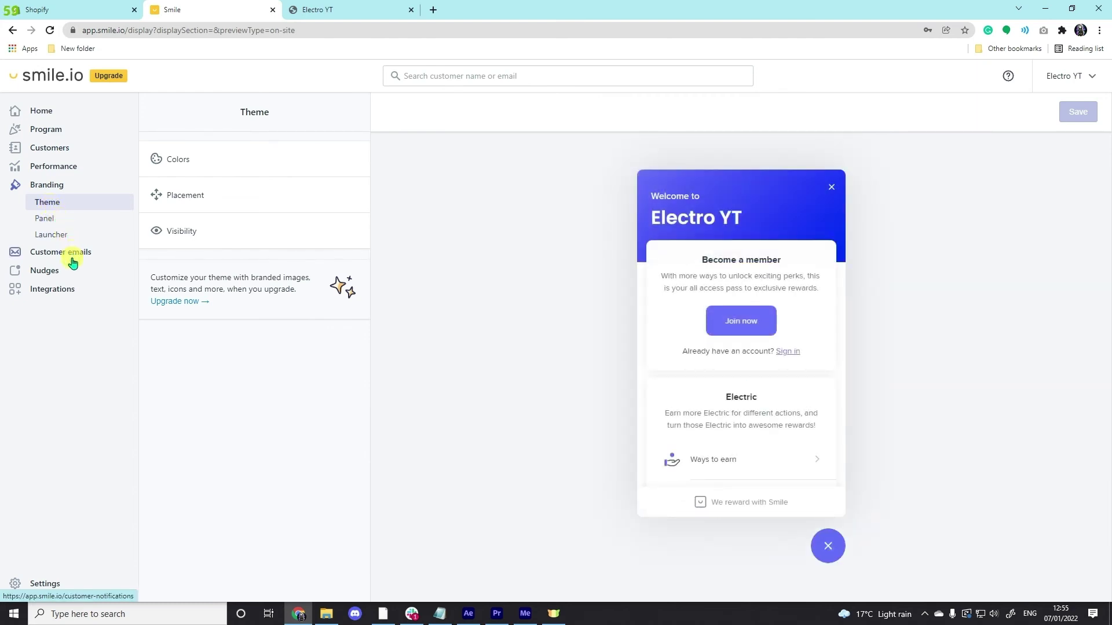
Give the launcher an icon-only layout with the star icon and save it
click(51, 235)
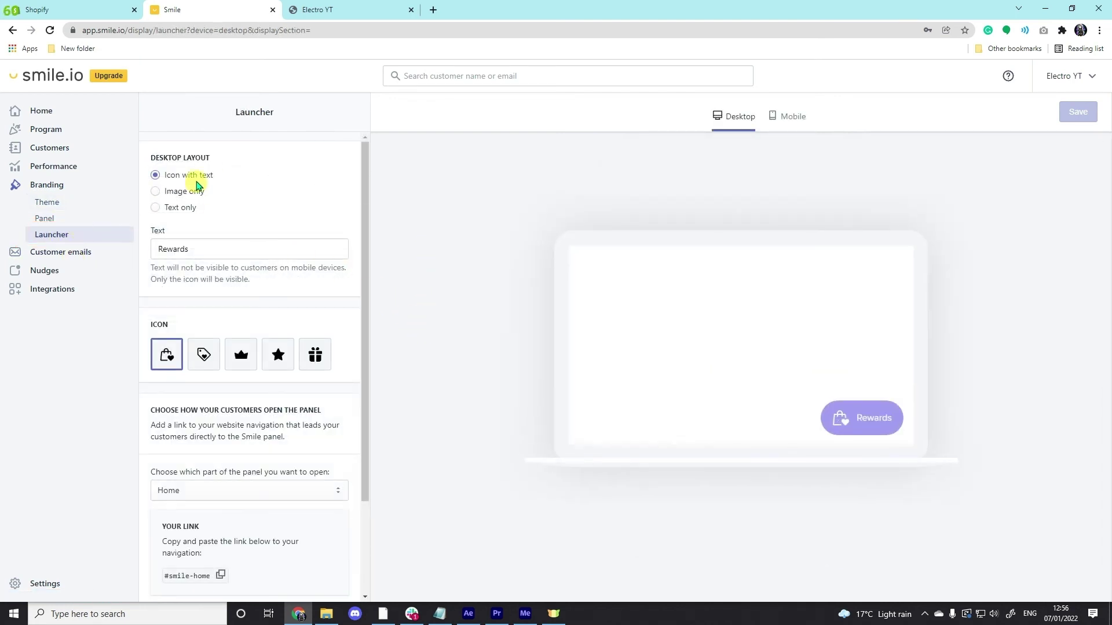
click(155, 191)
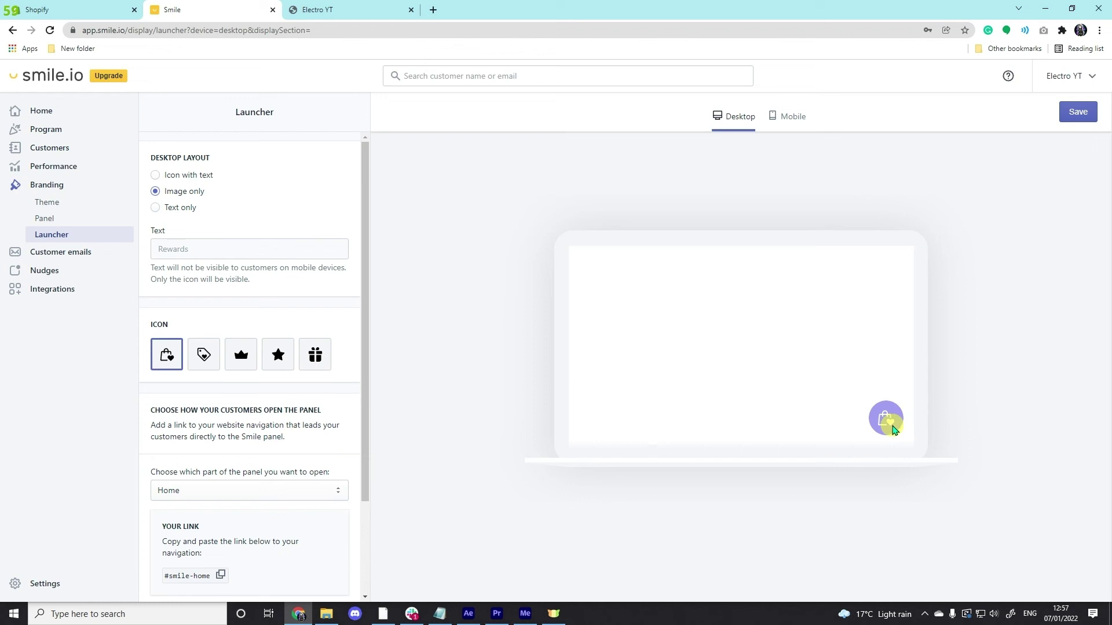
click(154, 207)
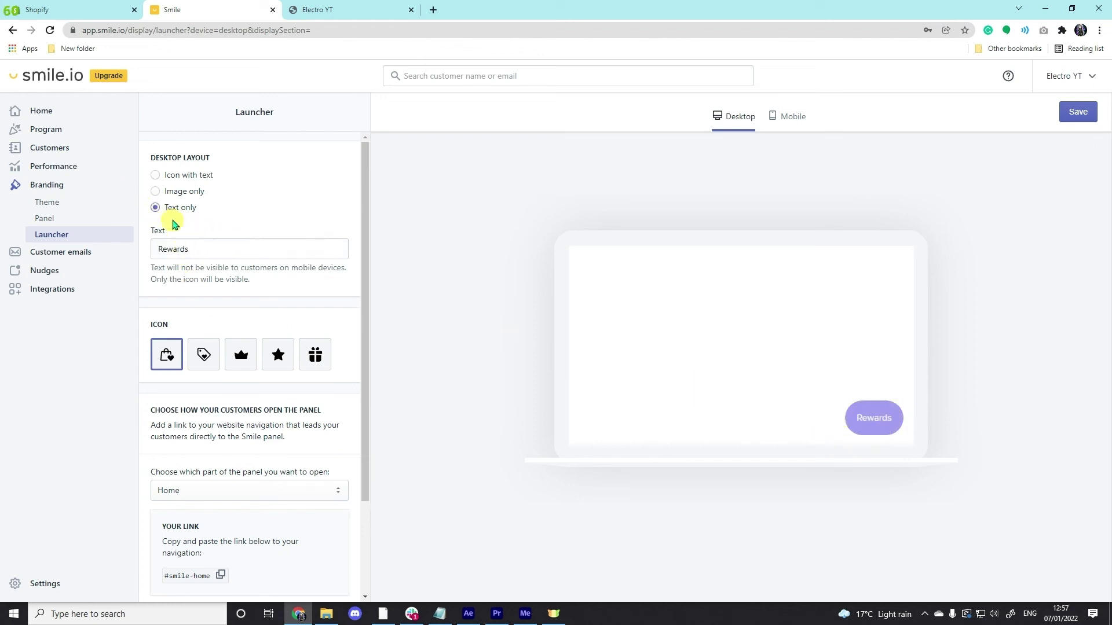
click(155, 191)
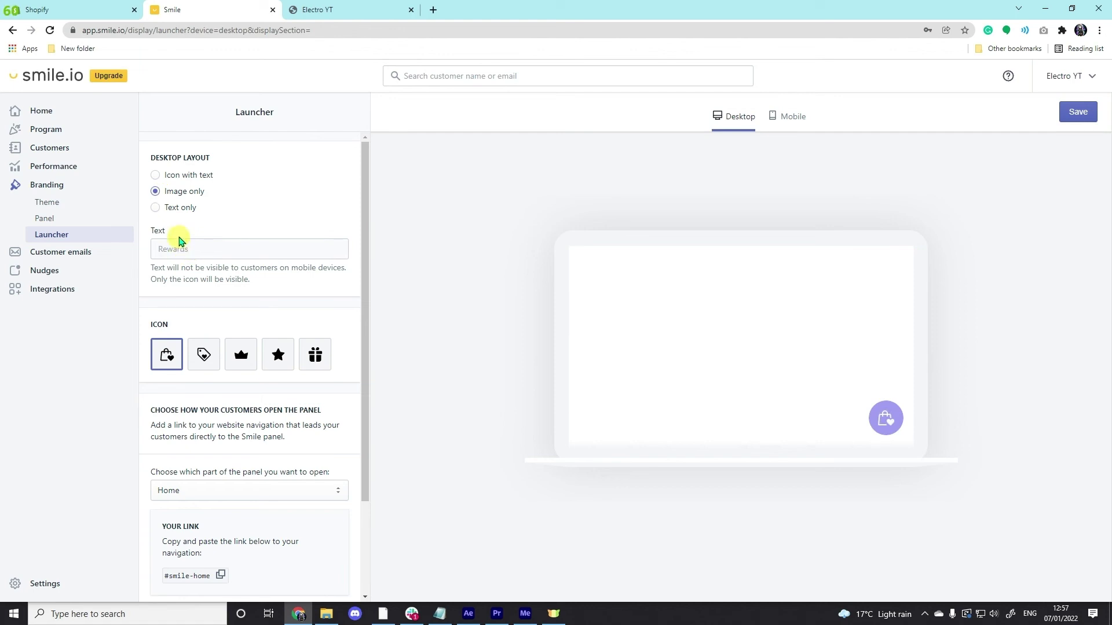
text(ELECTRO REWARS)
click(204, 354)
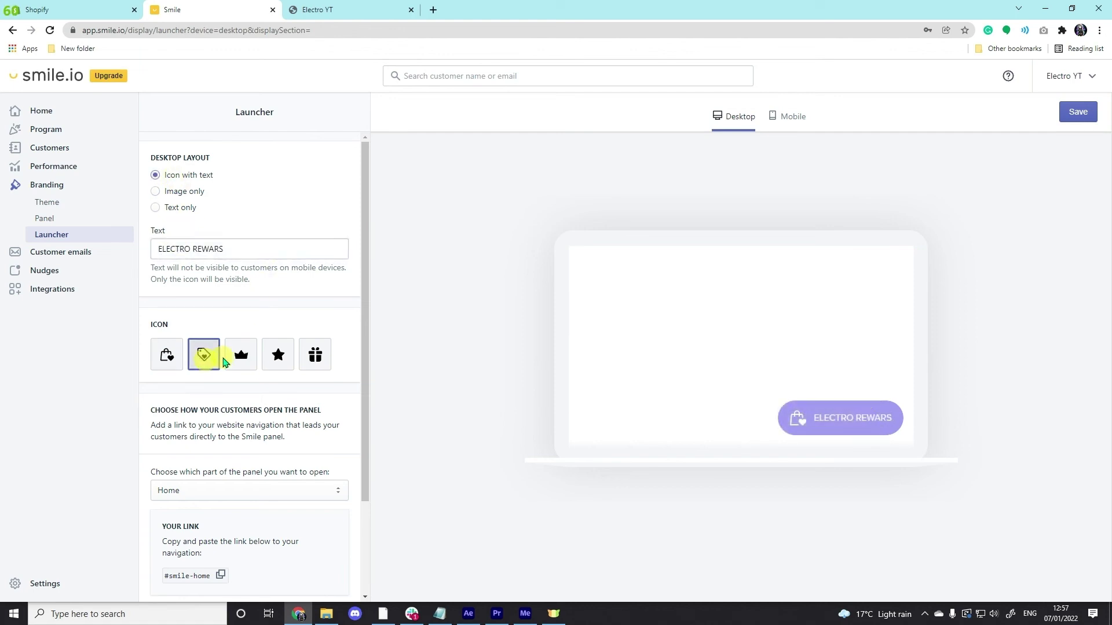
click(241, 355)
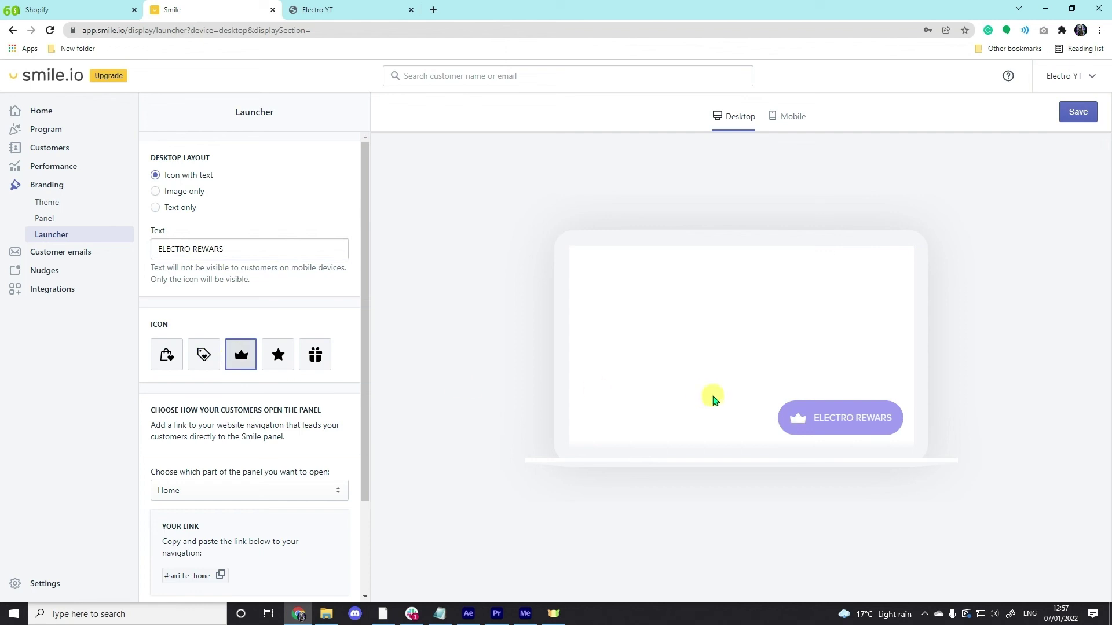
click(278, 354)
scroll(259, 398, down, 3)
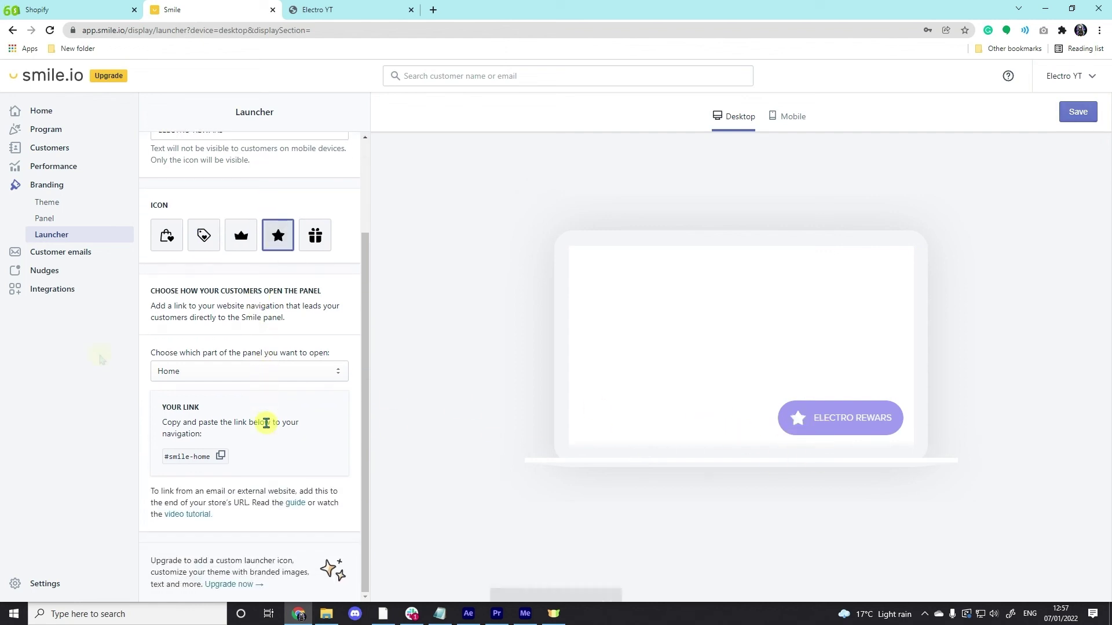
key(ctrl+s)
Preview the Reward redeemed customer email, then switch to the storefront homepage
click(60, 252)
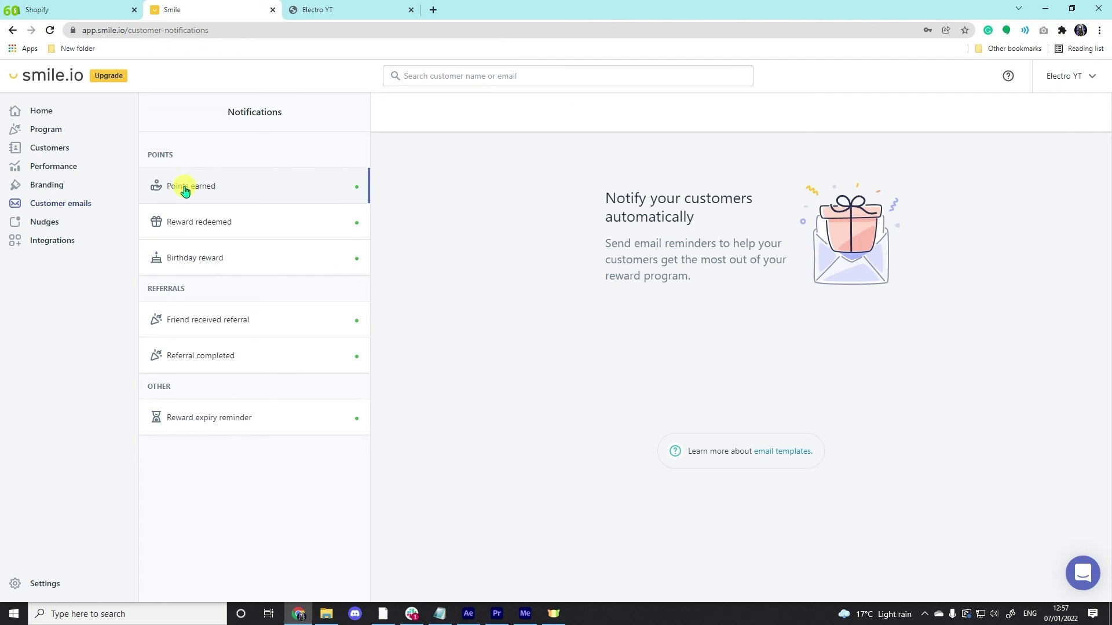
click(184, 190)
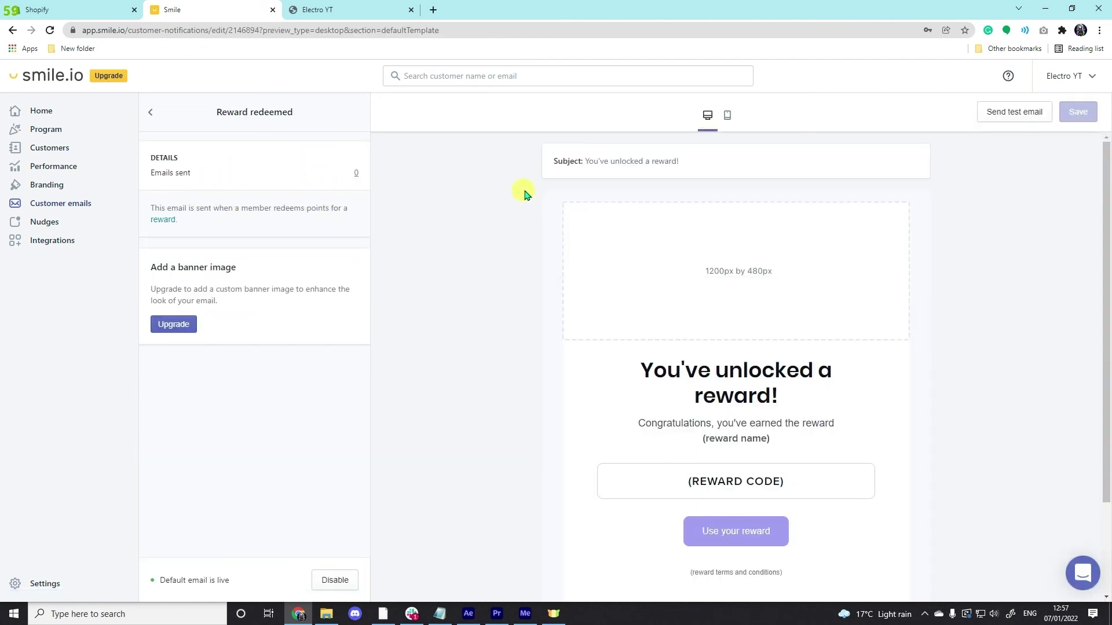
scroll(695, 366, down, 3)
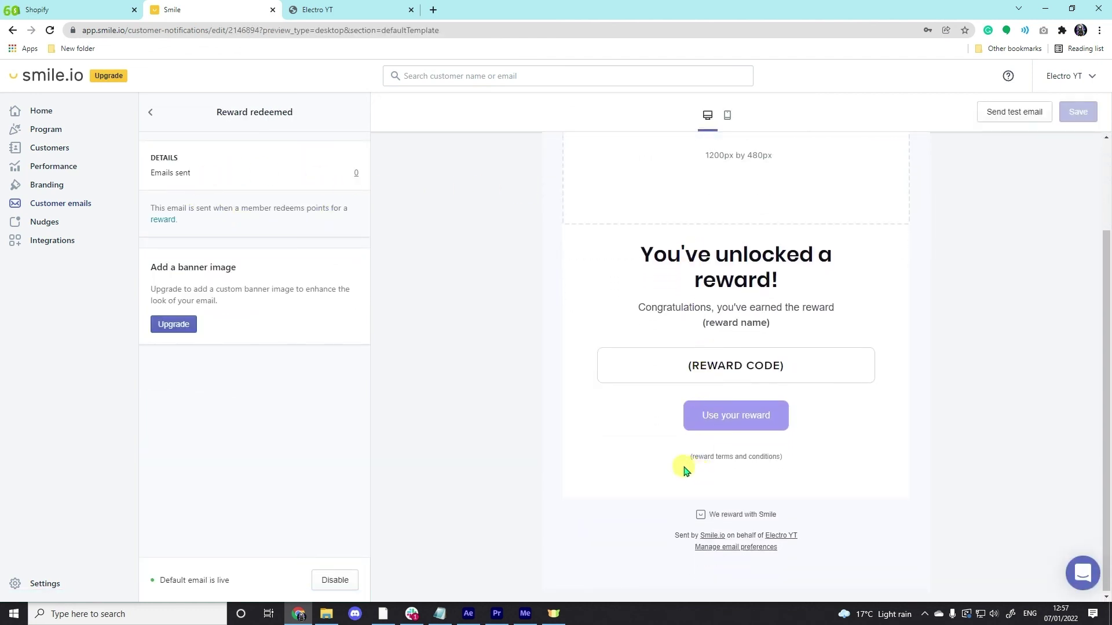
scroll(634, 408, up, 3)
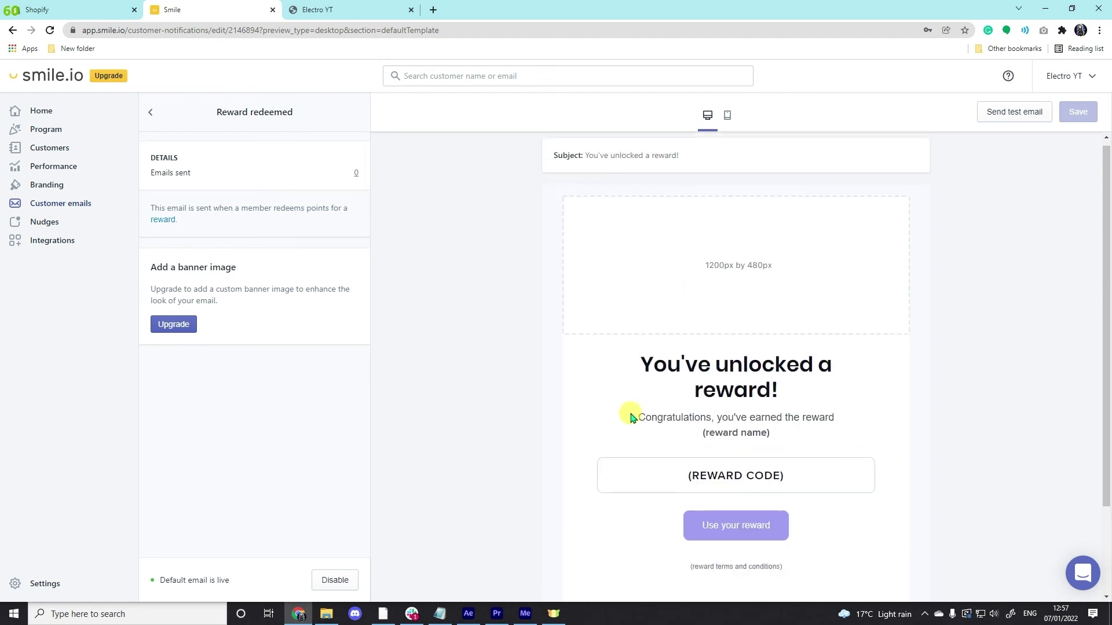
click(150, 117)
click(317, 10)
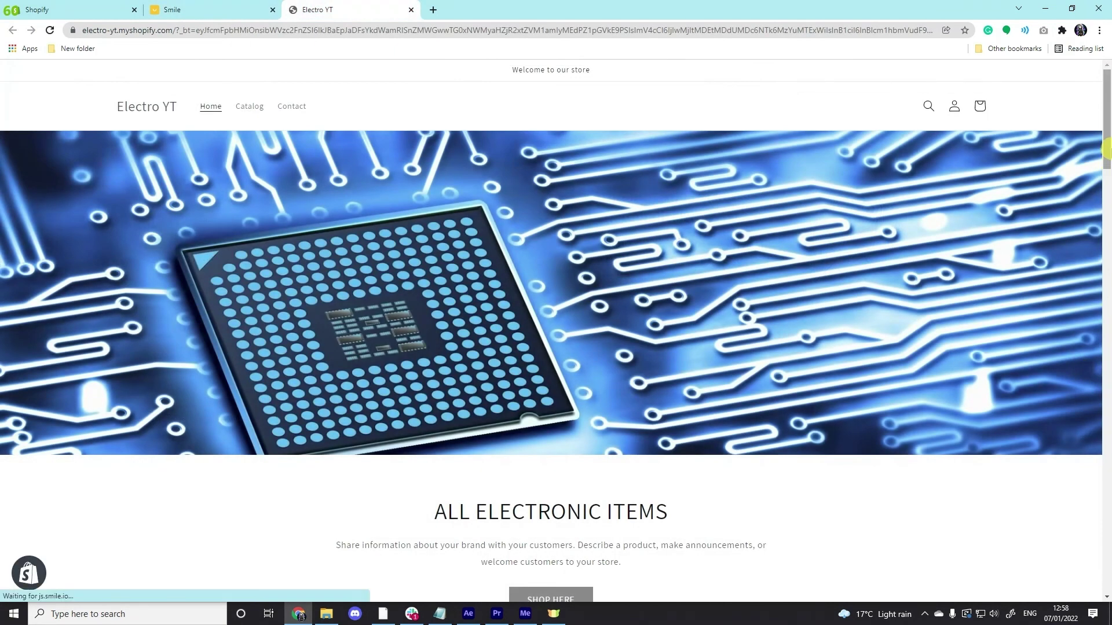
scroll(1105, 152, down, 1)
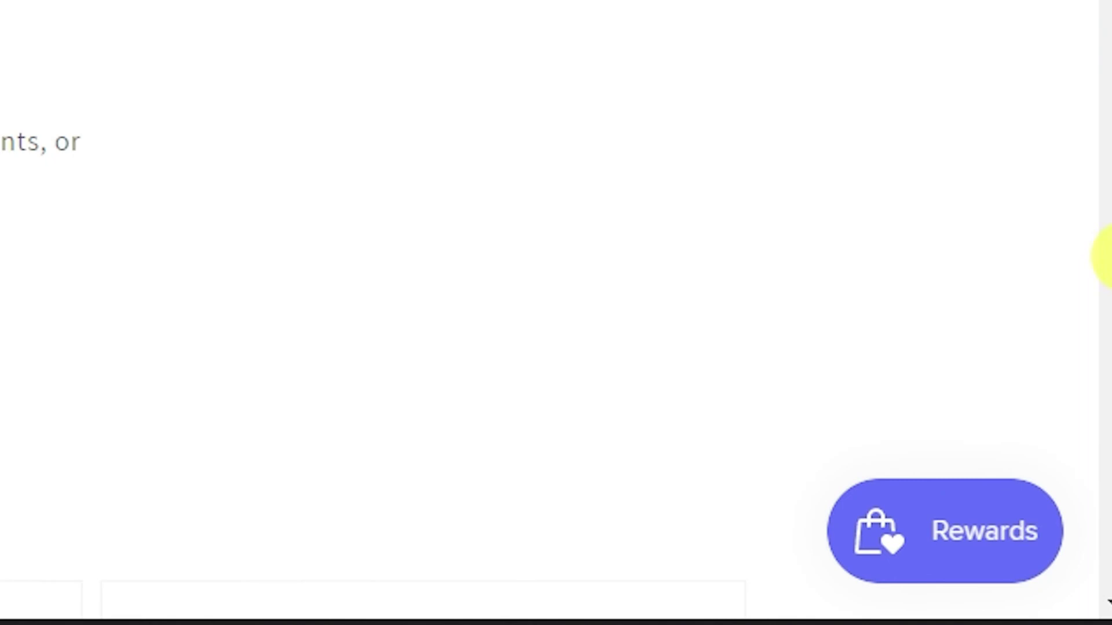
Open the Rewards launcher panel at the bottom right of the Electro YT storefront
click(1038, 534)
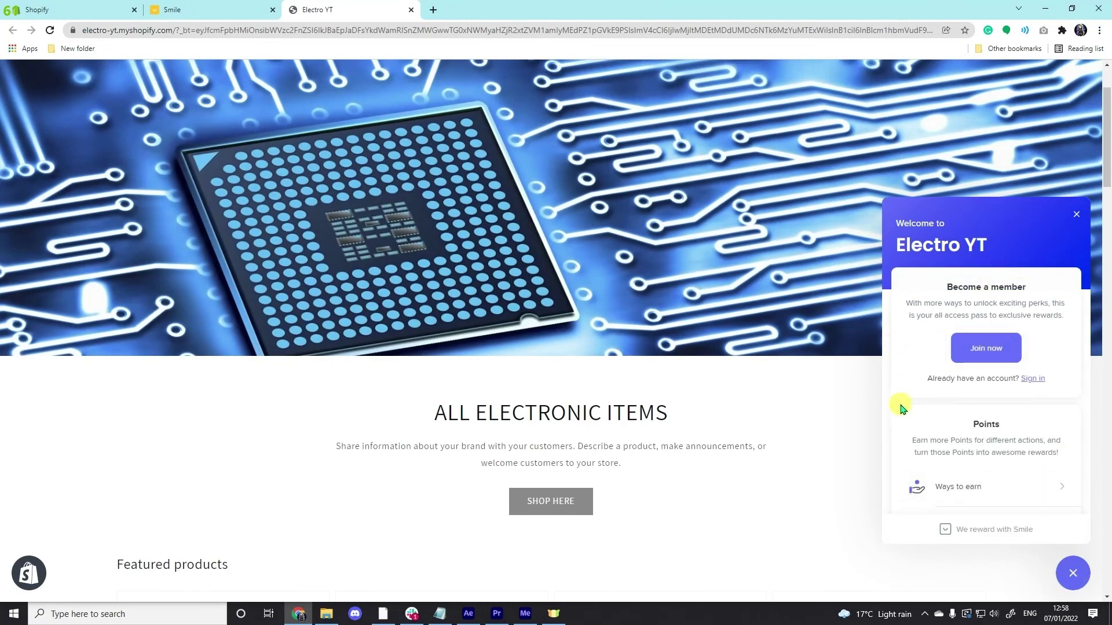
scroll(1017, 439, down, 1)
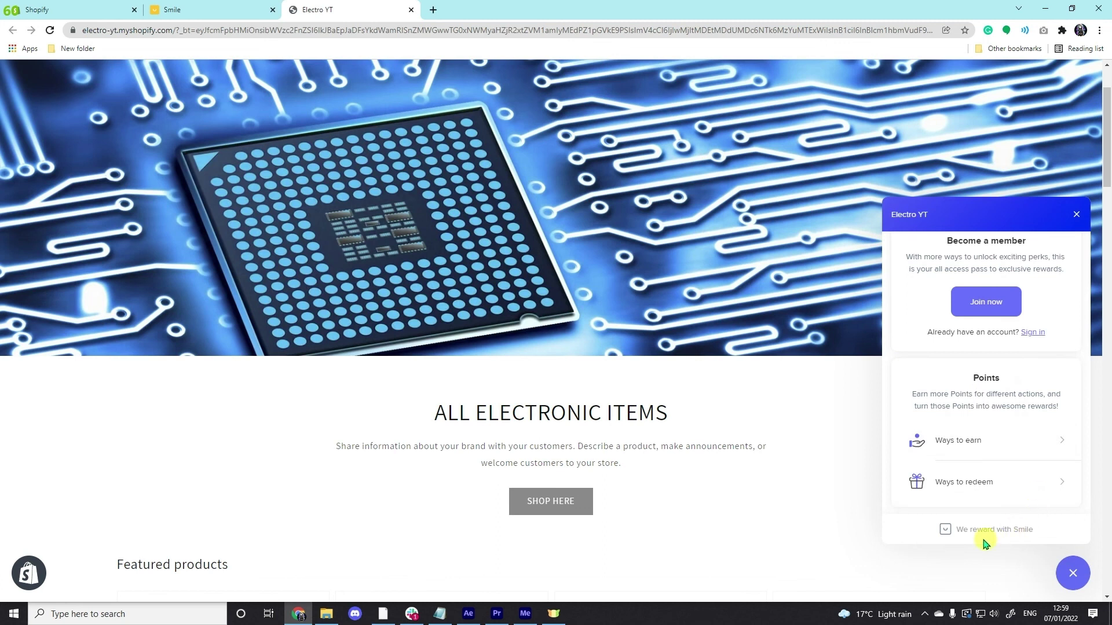